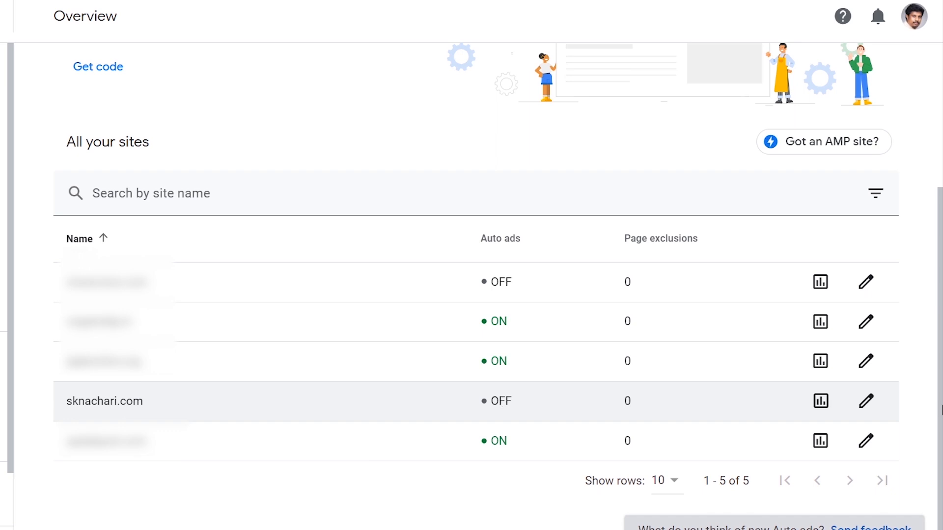
Open the ad settings preview for sknachari.com and look through the site's mobile preview
click(865, 411)
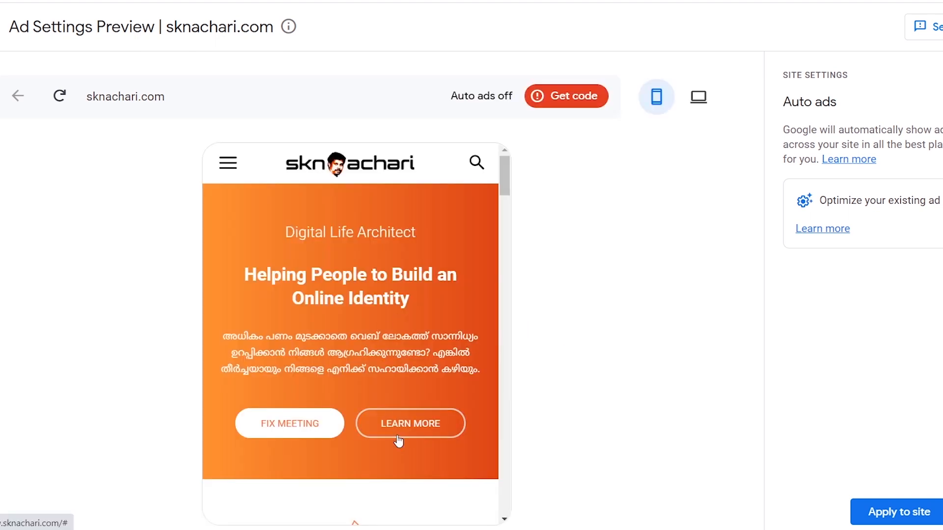
scroll(408, 329, down, 10)
scroll(409, 330, down, 15)
scroll(409, 330, down, 5)
scroll(409, 330, up, 10)
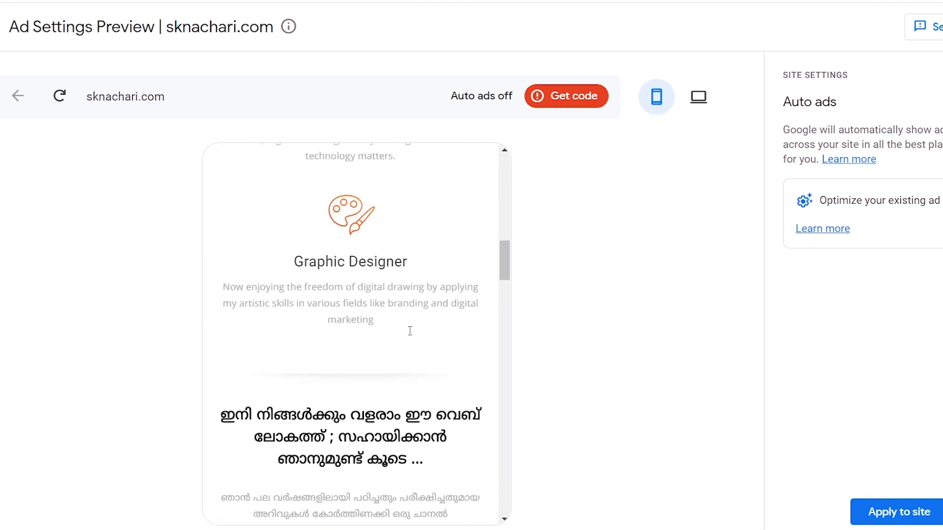
scroll(409, 330, up, 10)
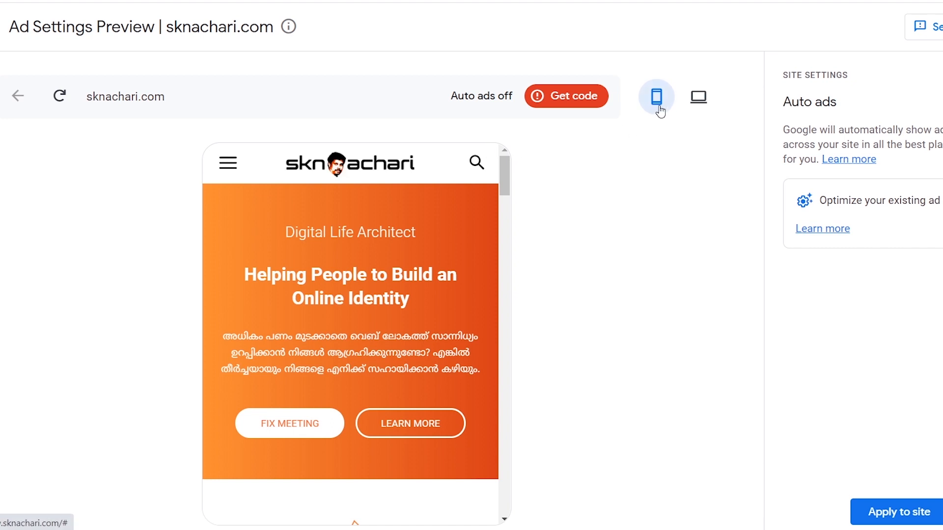
Switch the site preview to desktop and look over the home page without ads
click(696, 97)
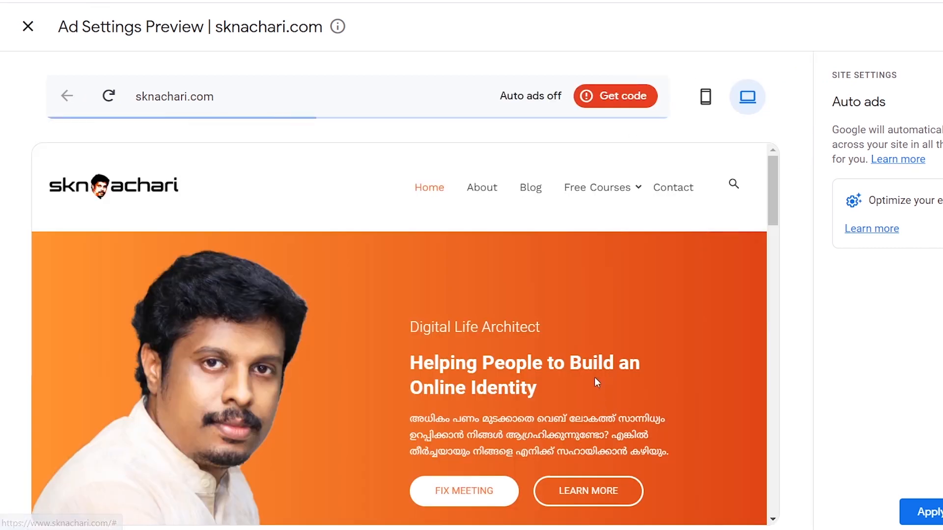
scroll(550, 333, down, 3)
scroll(599, 335, down, 5)
scroll(599, 336, up, 10)
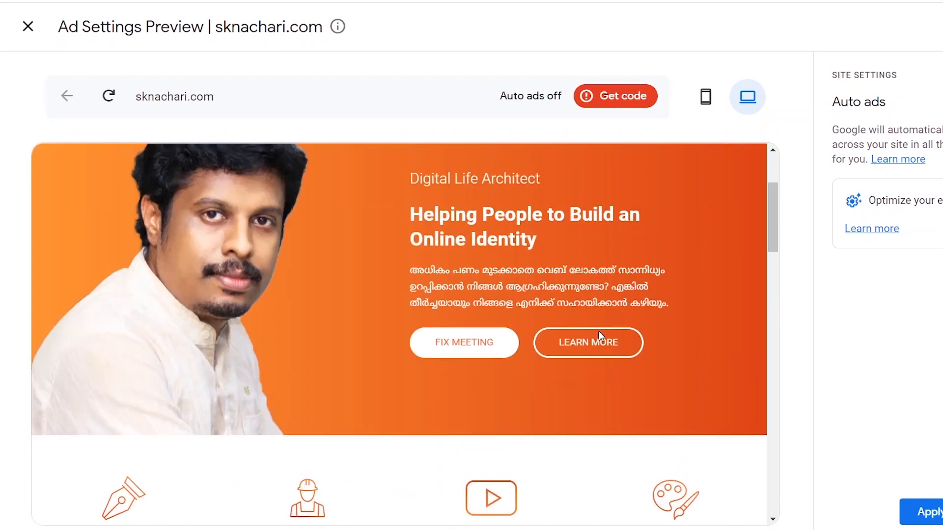
Return to the mobile preview and turn on Auto ads for the site
click(715, 108)
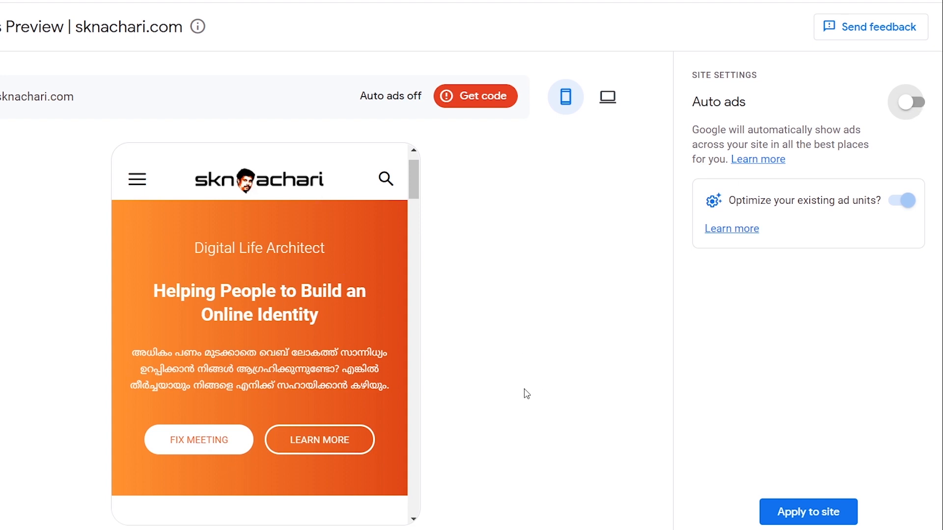
click(913, 102)
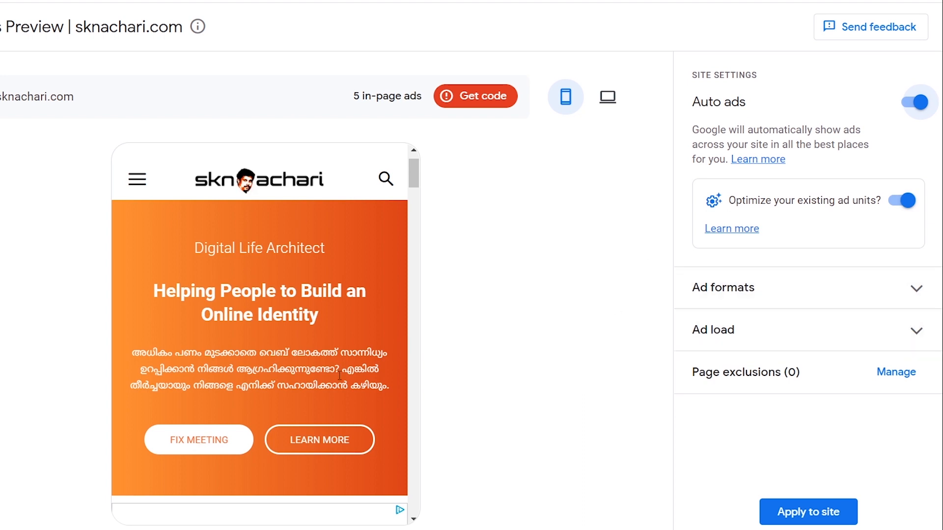
Examine where the anchor and in-page ads are placed along the home page in the mobile preview
scroll(332, 377, down, 5)
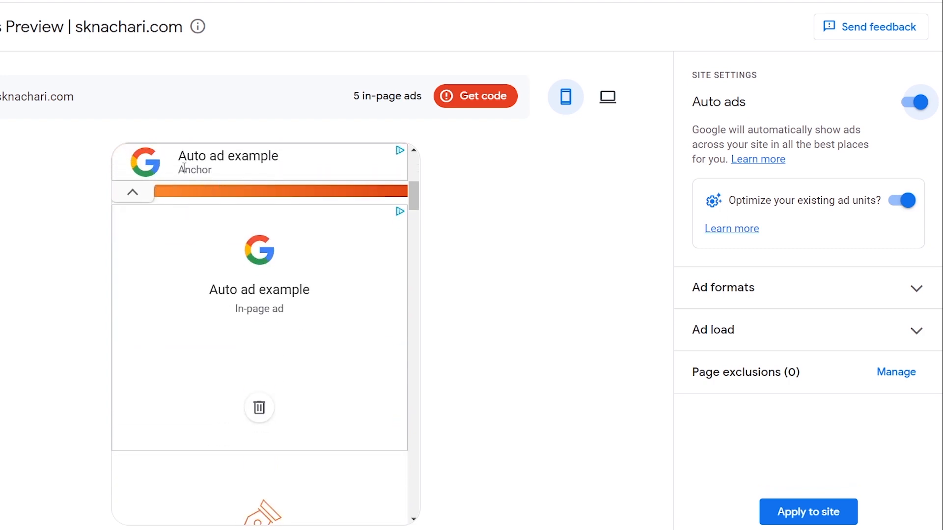
scroll(293, 358, down, 1)
scroll(290, 358, down, 10)
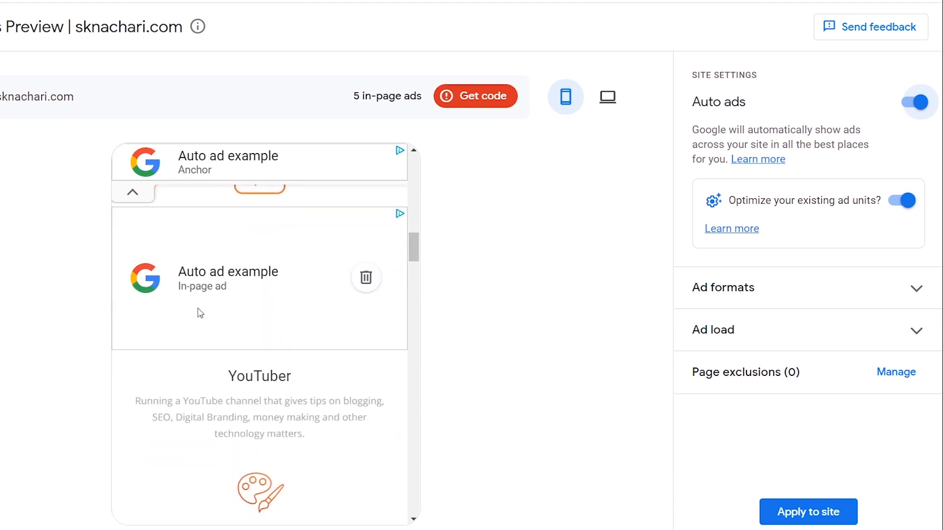
scroll(290, 348, down, 6)
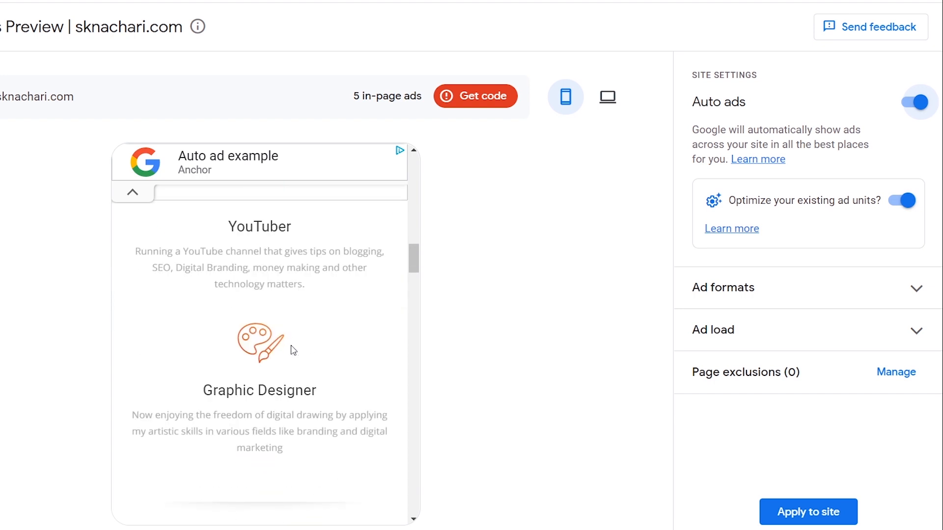
scroll(293, 350, down, 10)
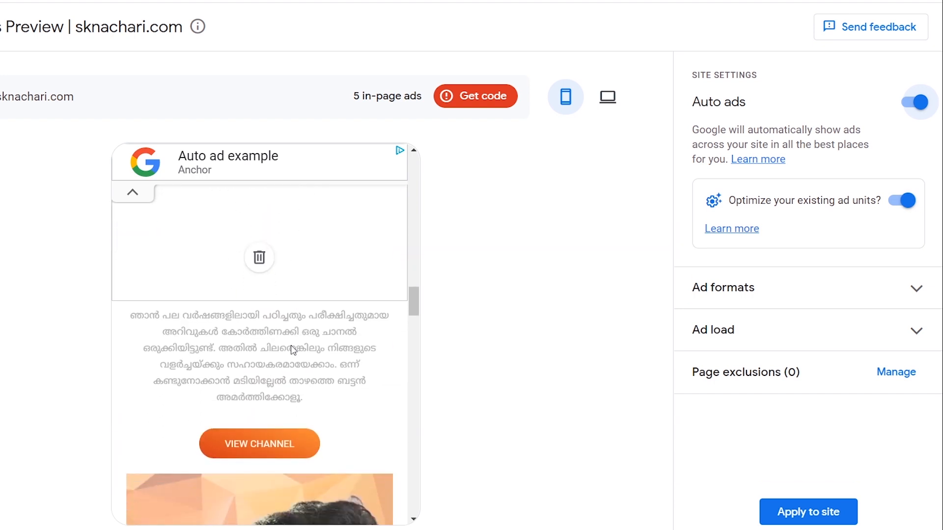
scroll(291, 347, down, 10)
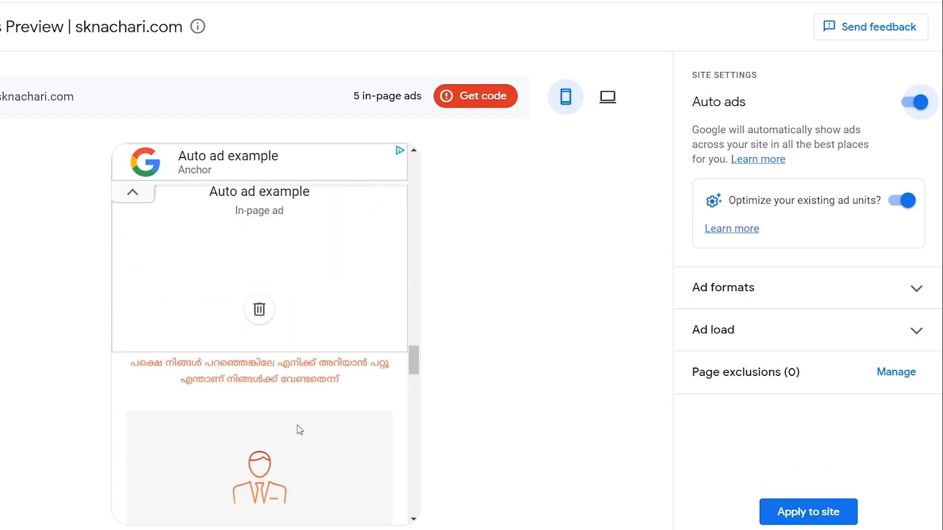
scroll(300, 431, down, 8)
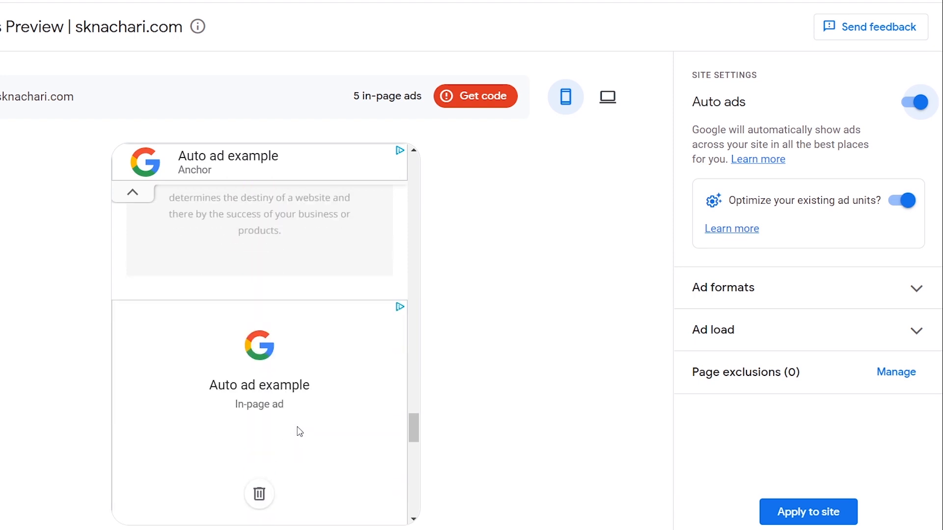
scroll(326, 414, up, 15)
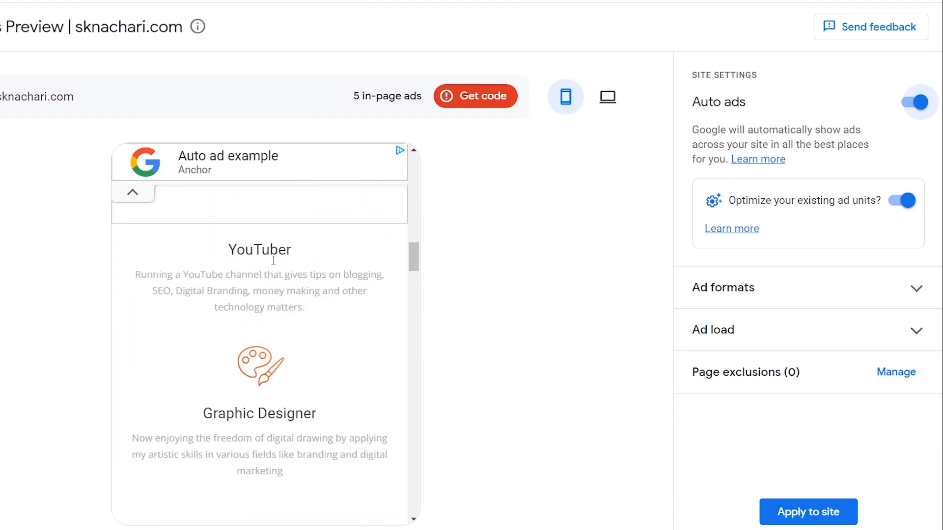
scroll(274, 261, up, 5)
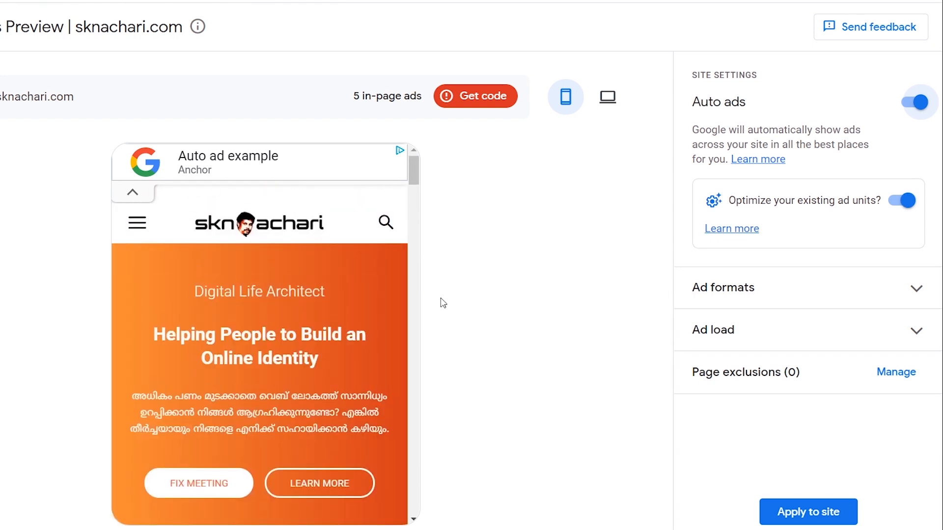
Switch to the desktop preview and examine where the in-page auto ads are placed between the home page sections
click(607, 98)
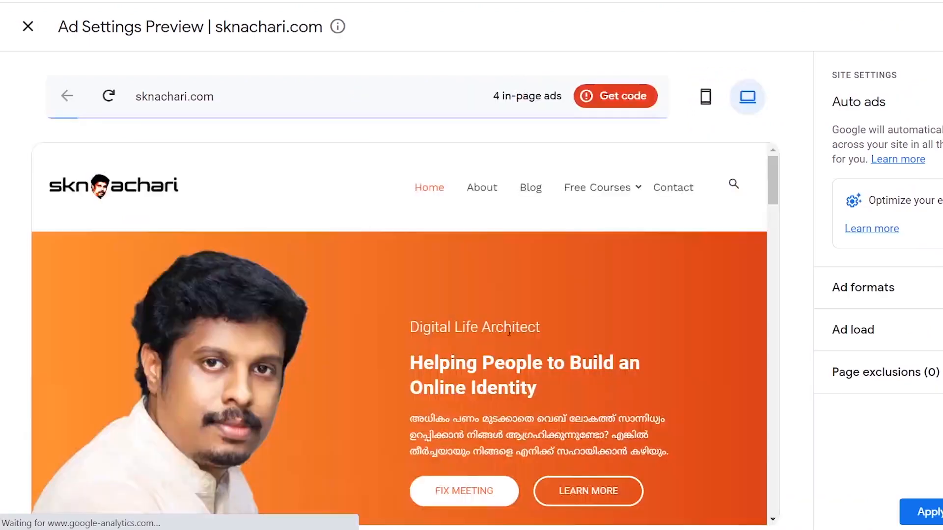
scroll(393, 328, down, 5)
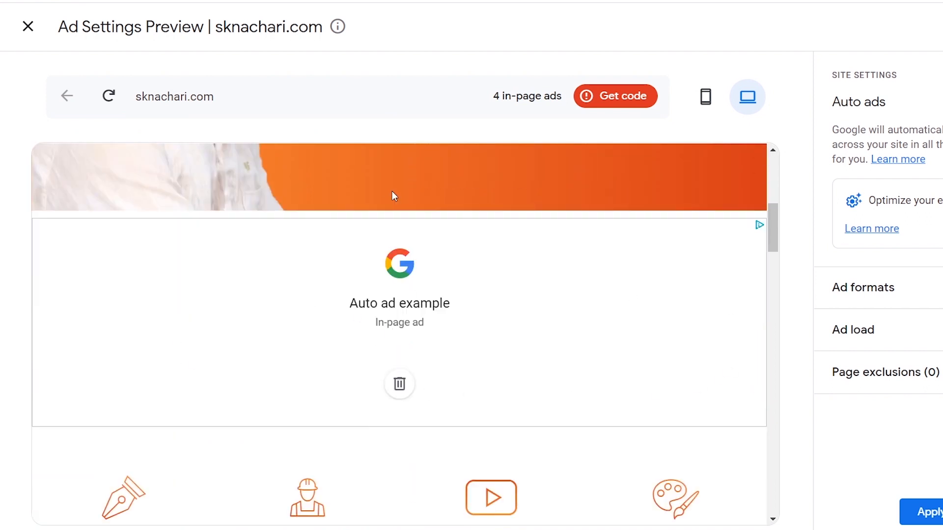
scroll(452, 354, down, 7)
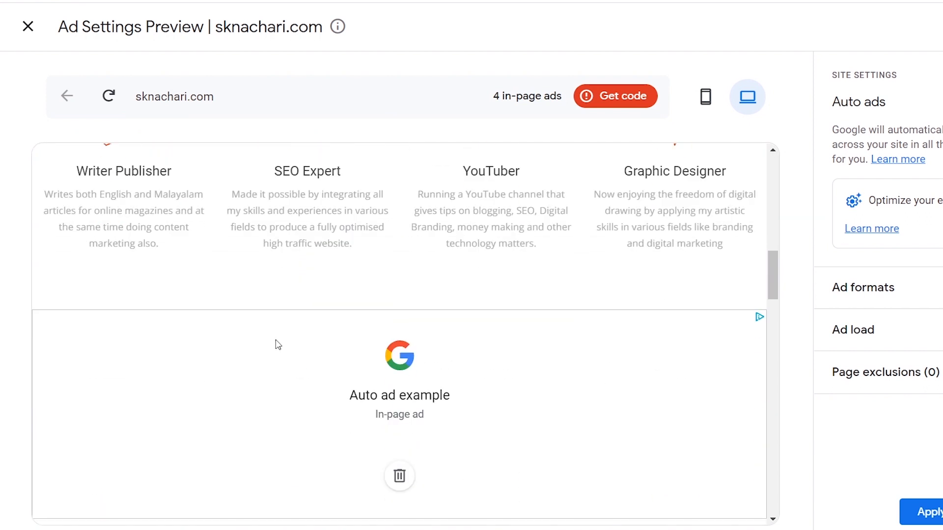
scroll(511, 401, down, 1)
scroll(518, 400, down, 4)
scroll(565, 395, up, 10)
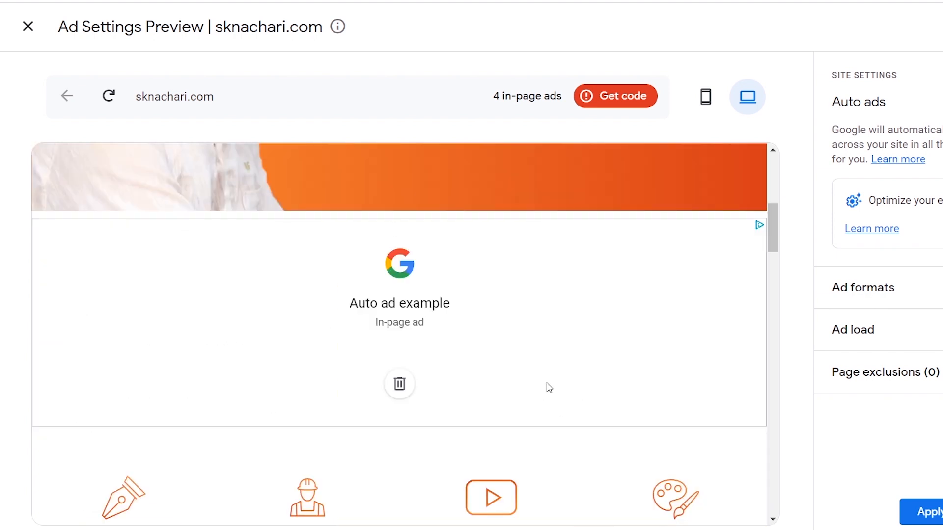
scroll(548, 387, down, 3)
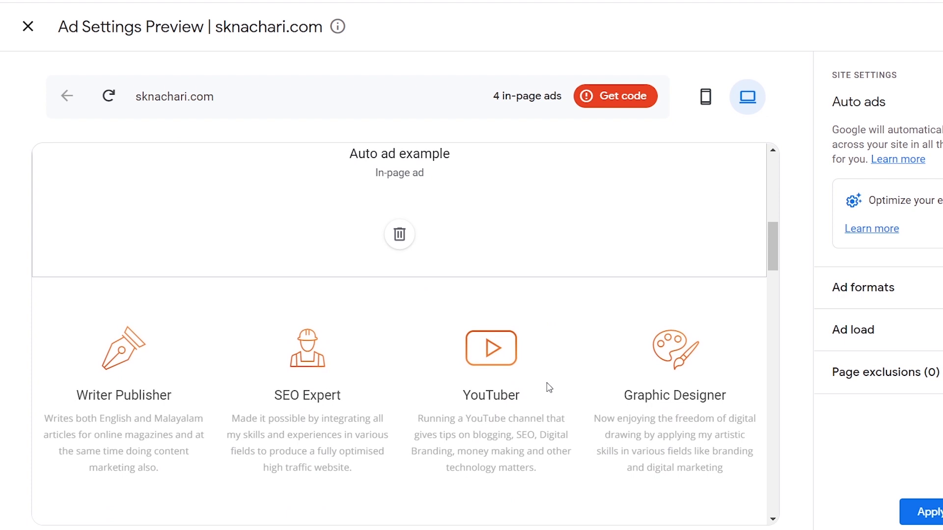
scroll(548, 388, down, 6)
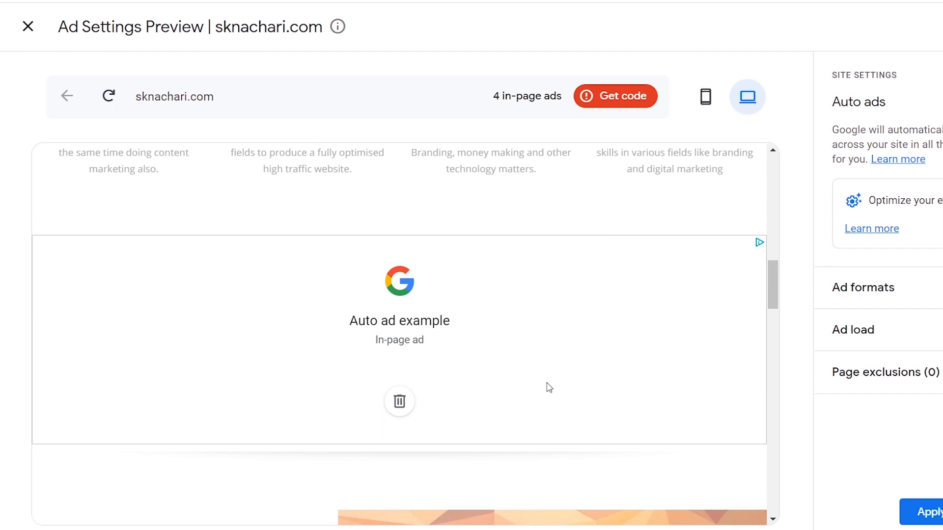
scroll(549, 388, down, 3)
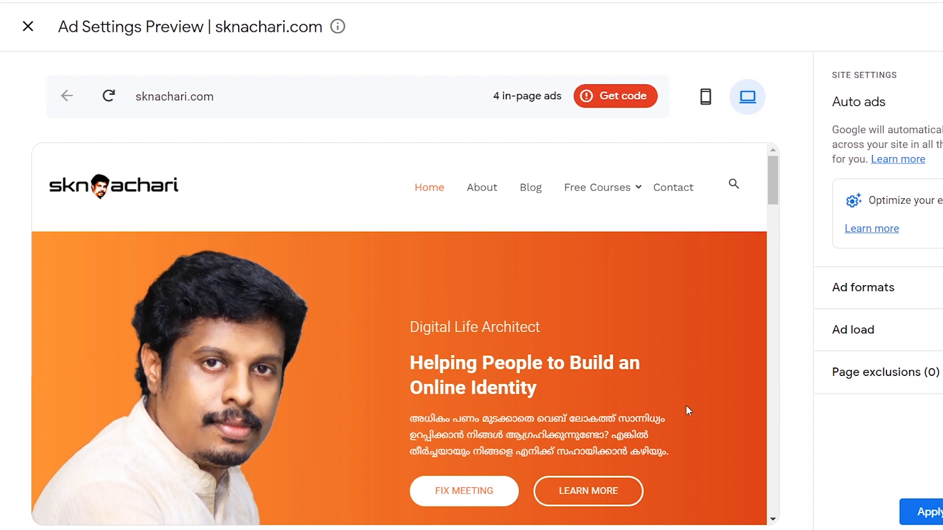
scroll(667, 363, down, 8)
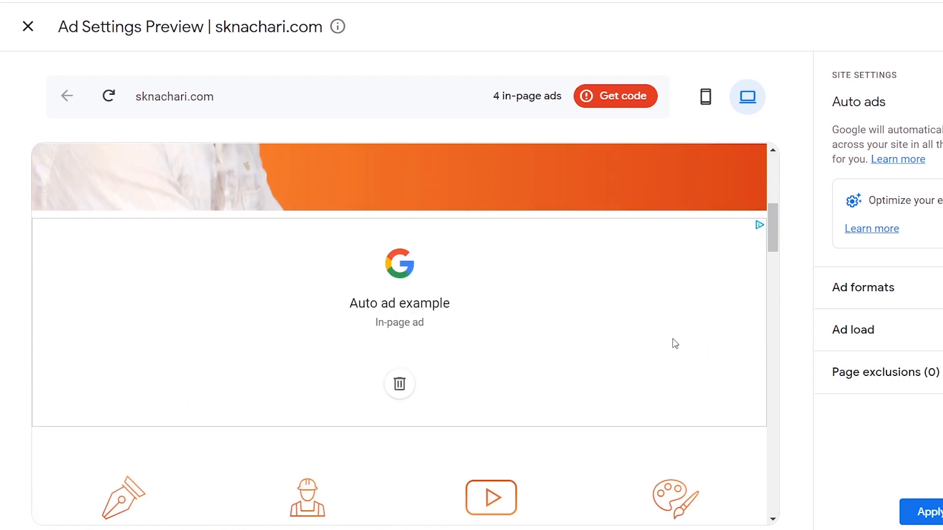
scroll(675, 342, down, 5)
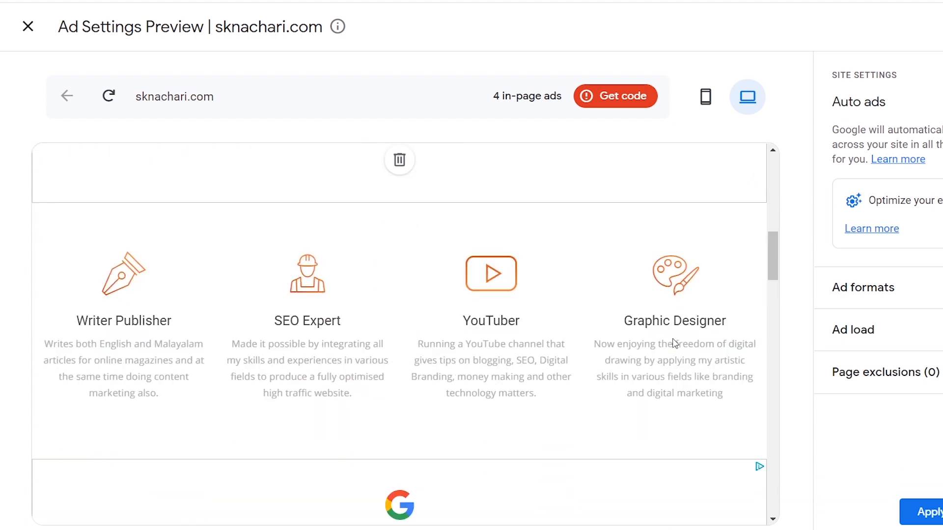
scroll(674, 342, down, 2)
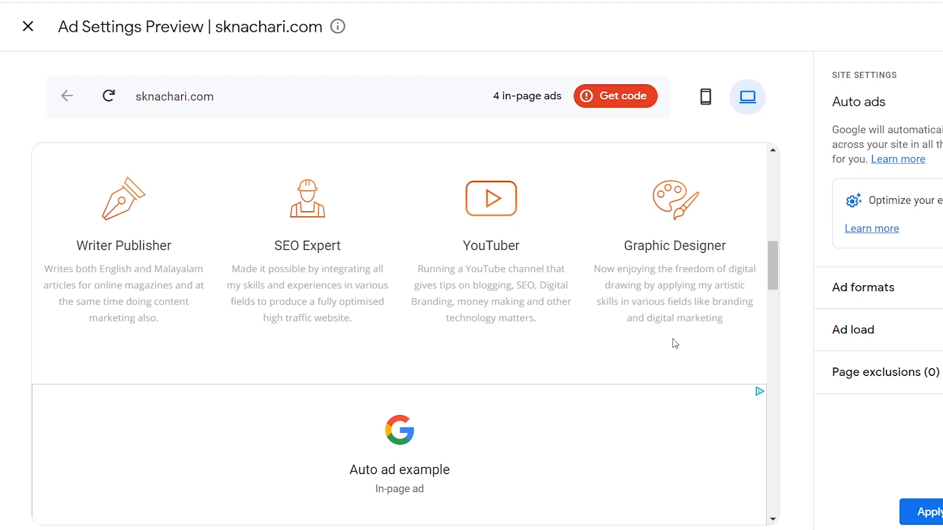
scroll(674, 343, down, 6)
scroll(675, 343, up, 15)
scroll(673, 338, down, 10)
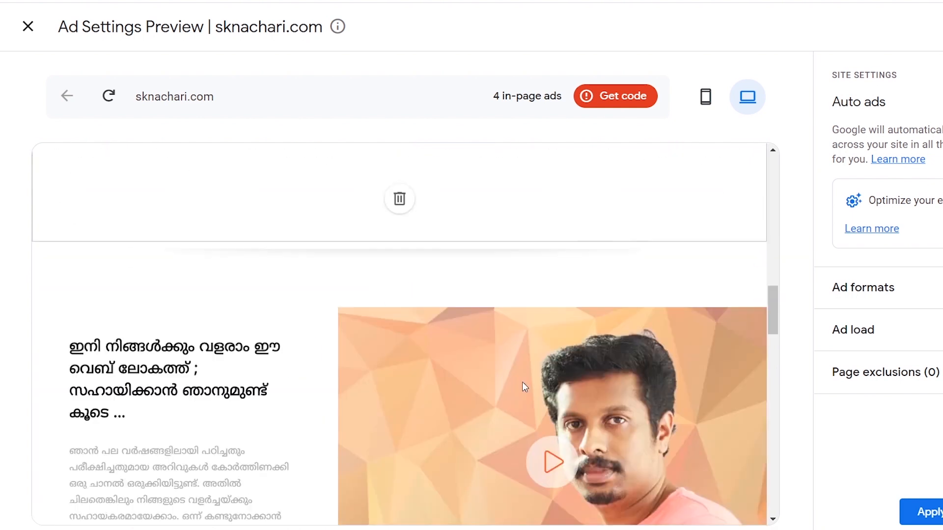
scroll(522, 383, down, 12)
scroll(608, 340, up, 20)
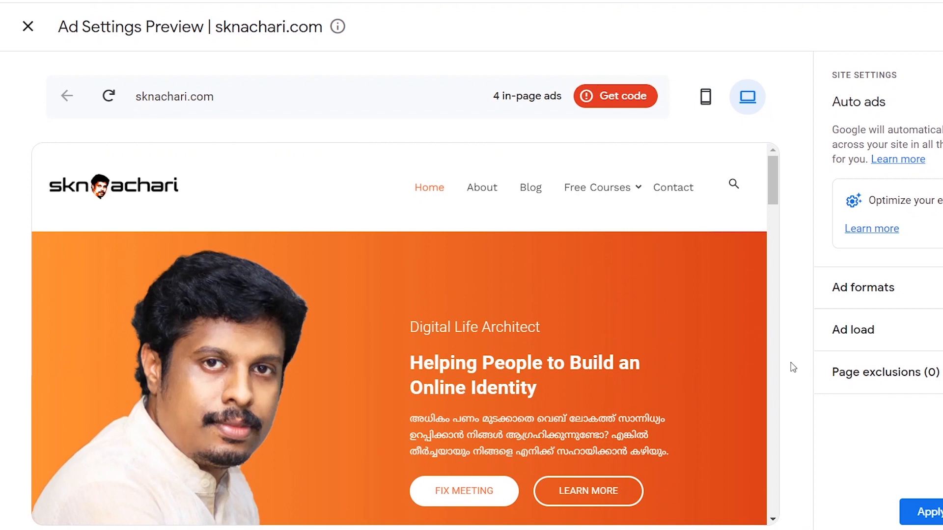
scroll(756, 371, down, 8)
scroll(658, 370, up, 2)
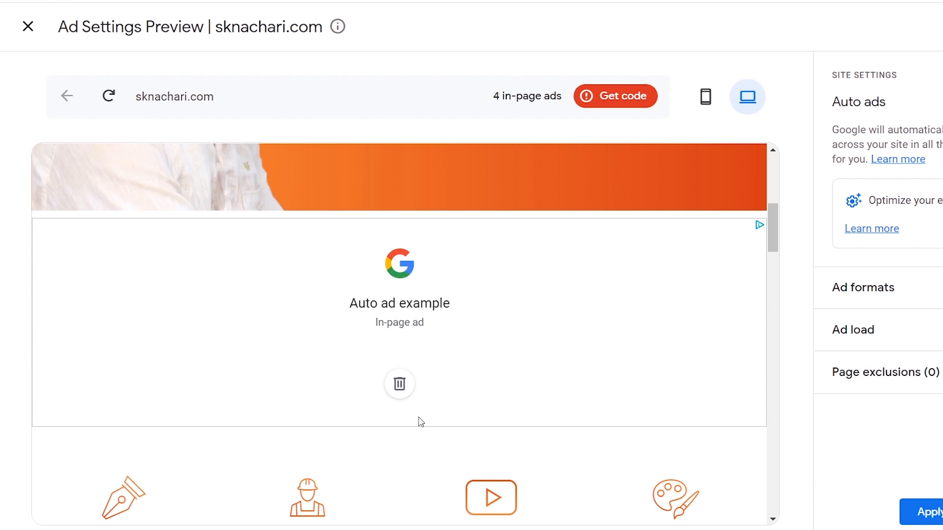
Switch back to the mobile preview and examine the first in-page ad between the hero banner and the Writer Publisher section
click(705, 97)
scroll(493, 347, down, 5)
scroll(438, 335, down, 4)
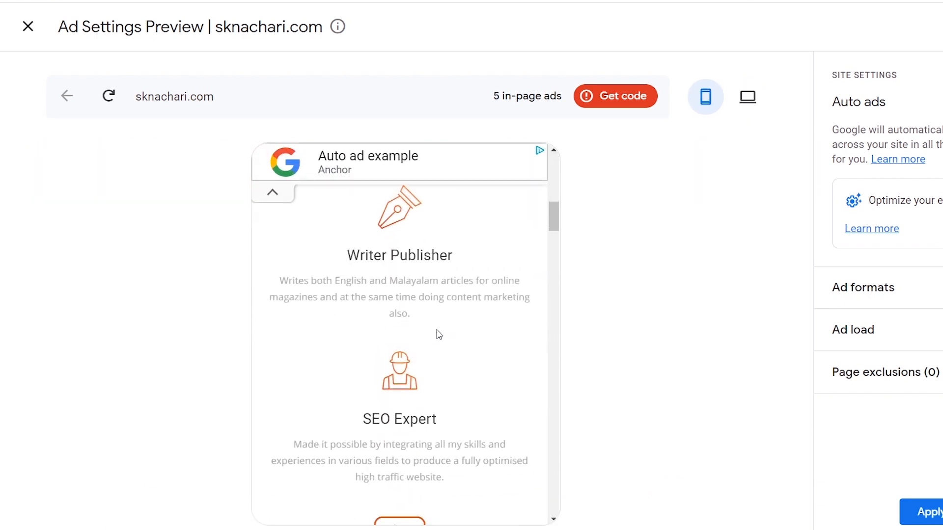
scroll(438, 335, up, 6)
scroll(431, 396, down, 3)
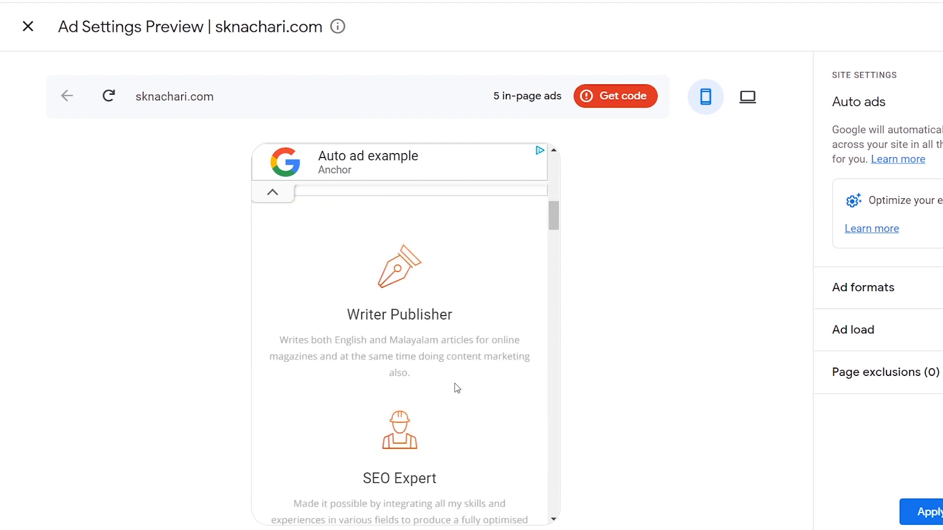
scroll(431, 396, up, 4)
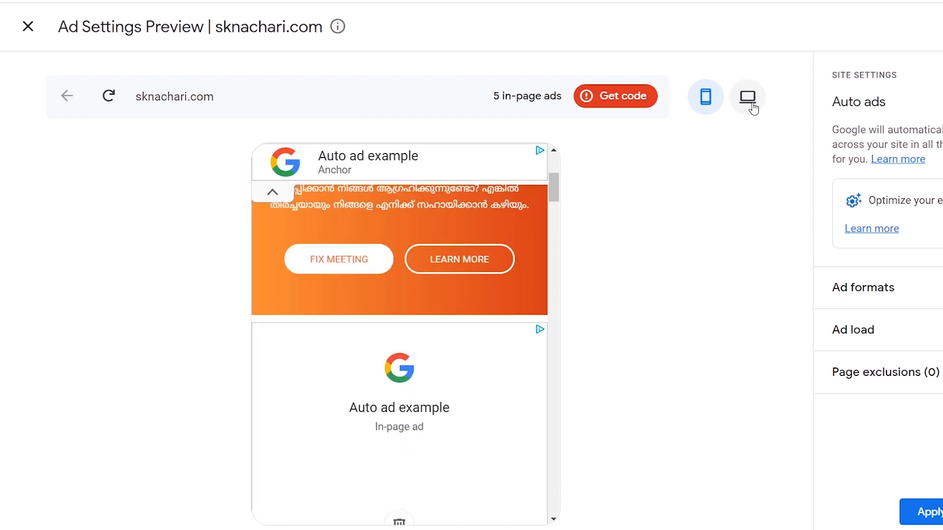
scroll(425, 307, down, 3)
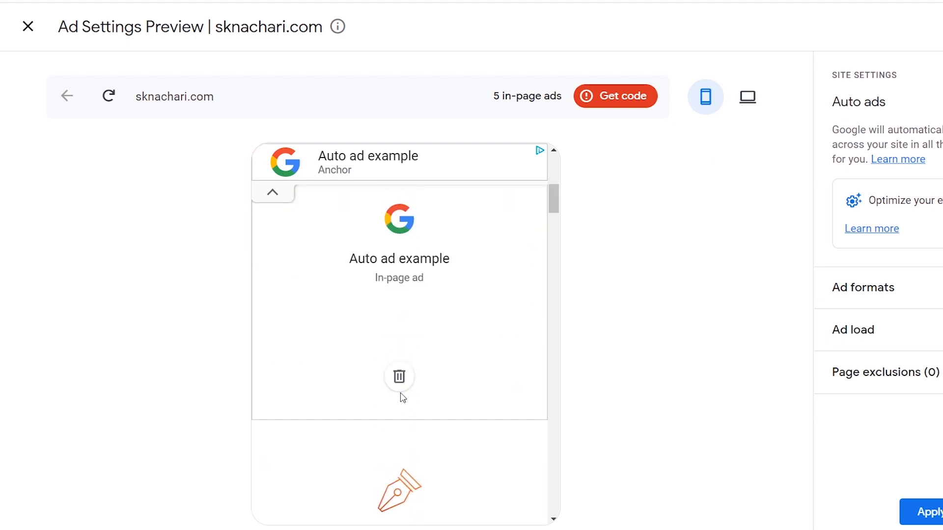
scroll(412, 379, up, 5)
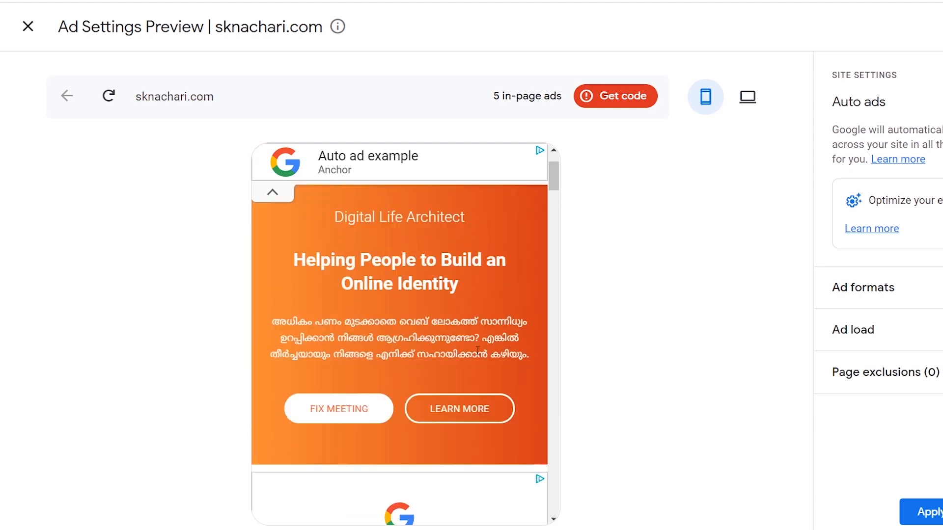
scroll(440, 362, down, 2)
scroll(373, 319, up, 3)
scroll(400, 442, down, 4)
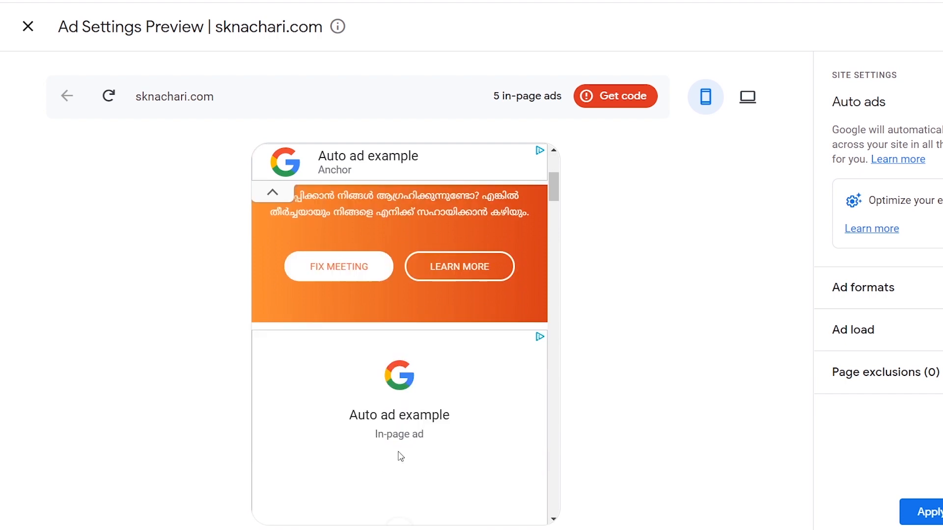
scroll(445, 398, down, 3)
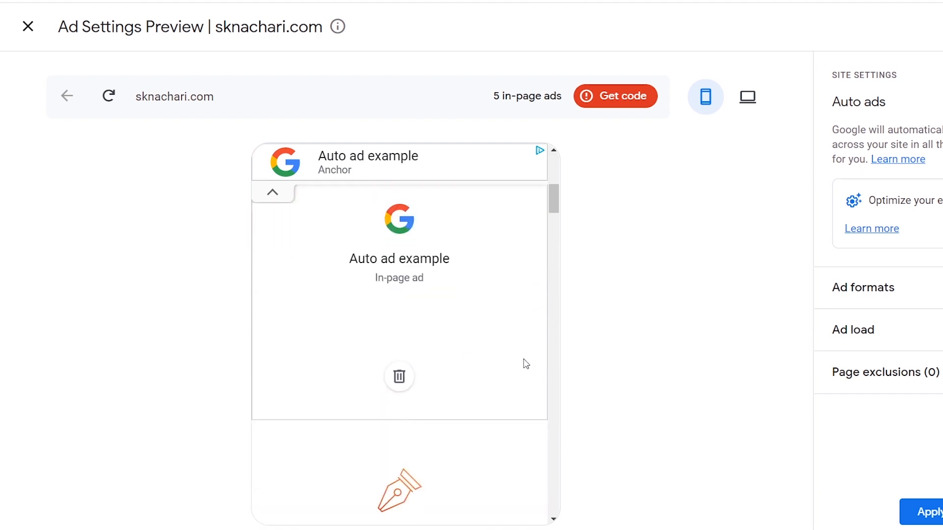
Remove the in-page ad below the hero banner in the mobile preview and check that spot on the page
click(399, 378)
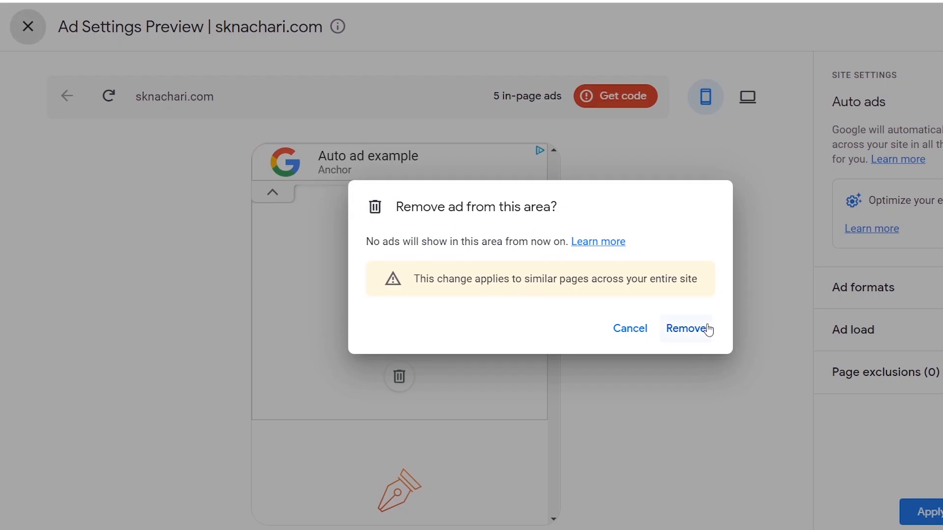
click(690, 336)
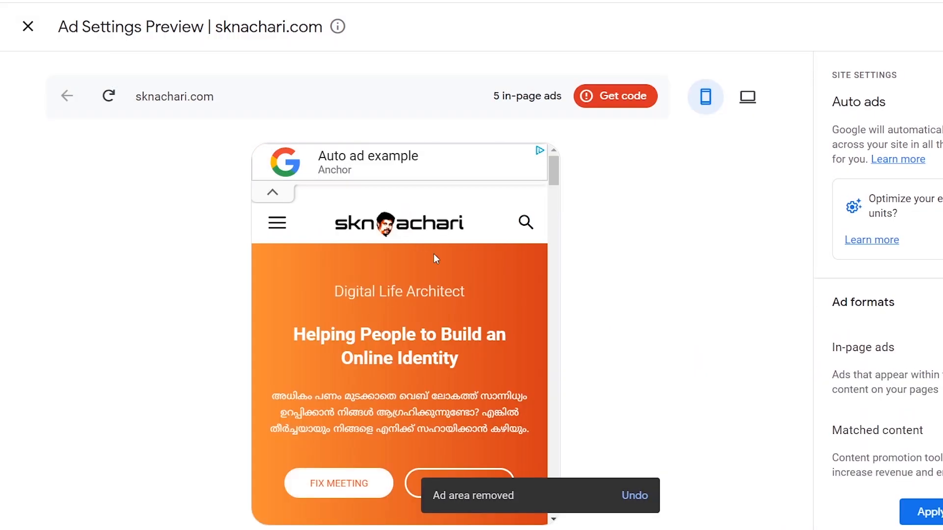
scroll(388, 360, down, 10)
scroll(435, 353, down, 8)
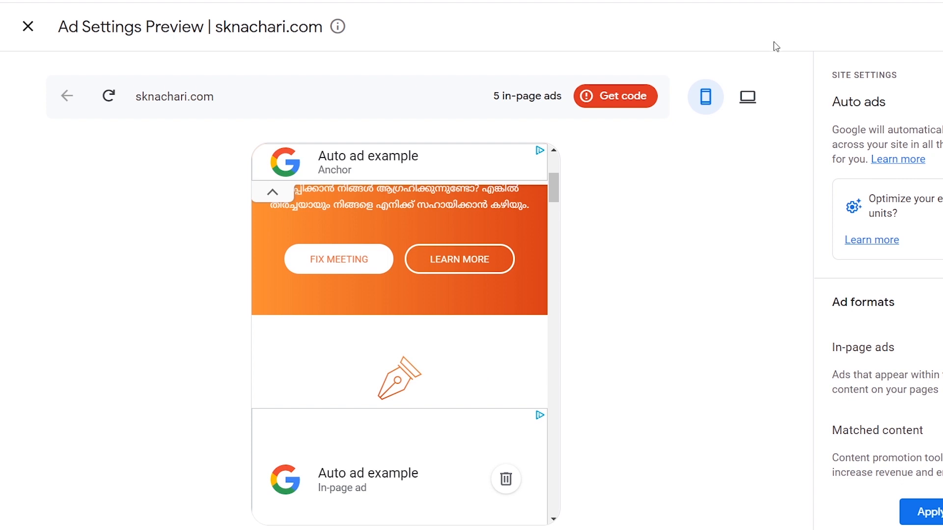
Switch to the desktop preview, remove the in-page ad between the hero banner and the skills icons, and check the page
click(747, 96)
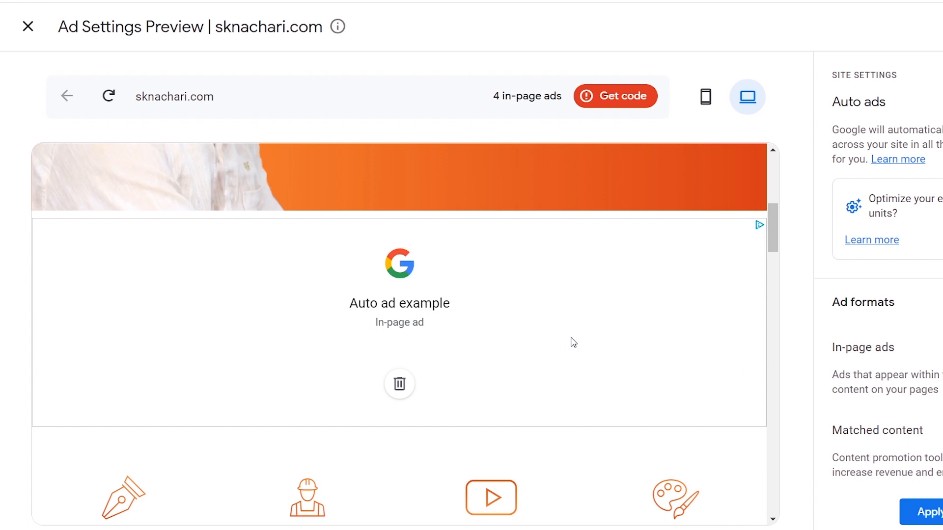
click(399, 386)
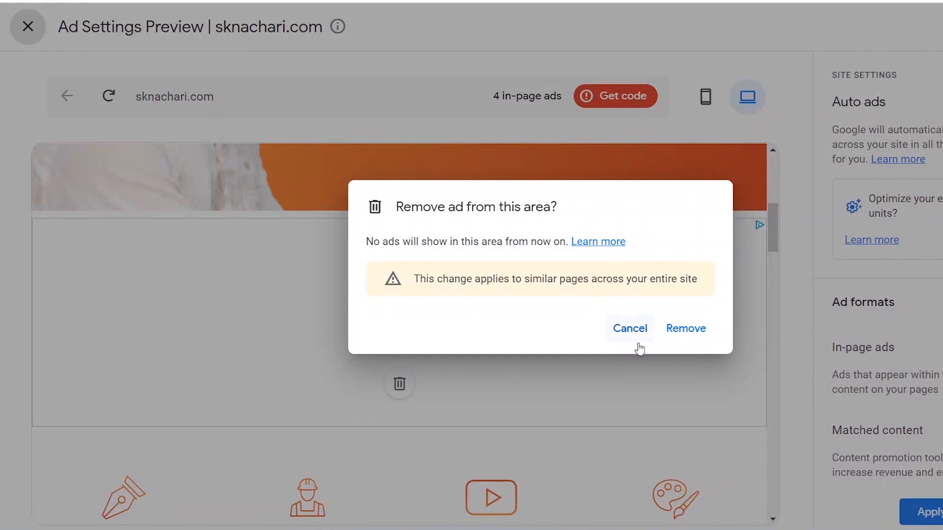
click(686, 332)
scroll(454, 371, up, 5)
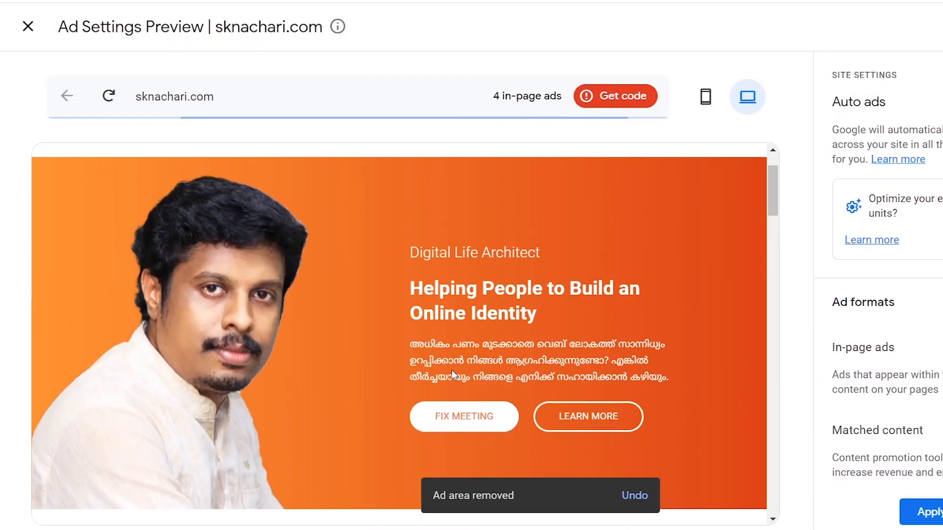
scroll(466, 353, down, 3)
scroll(466, 353, down, 7)
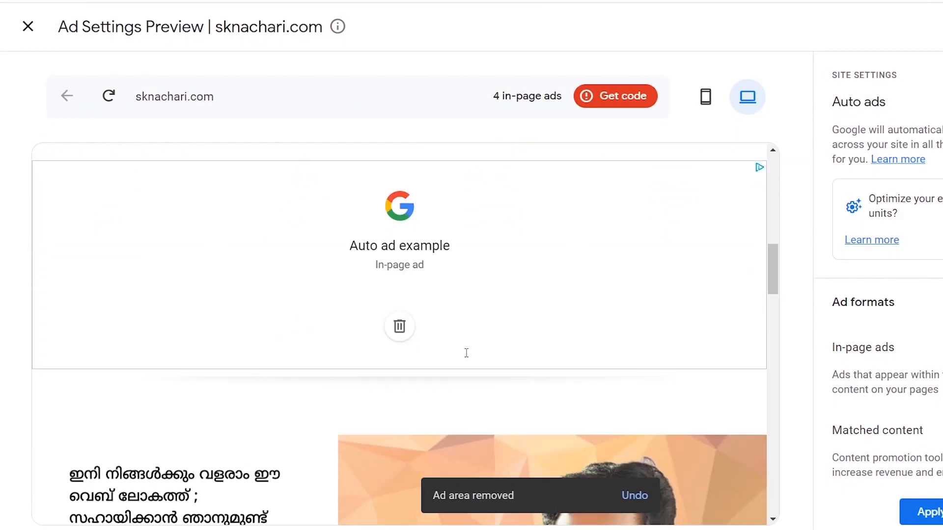
scroll(318, 316, down, 10)
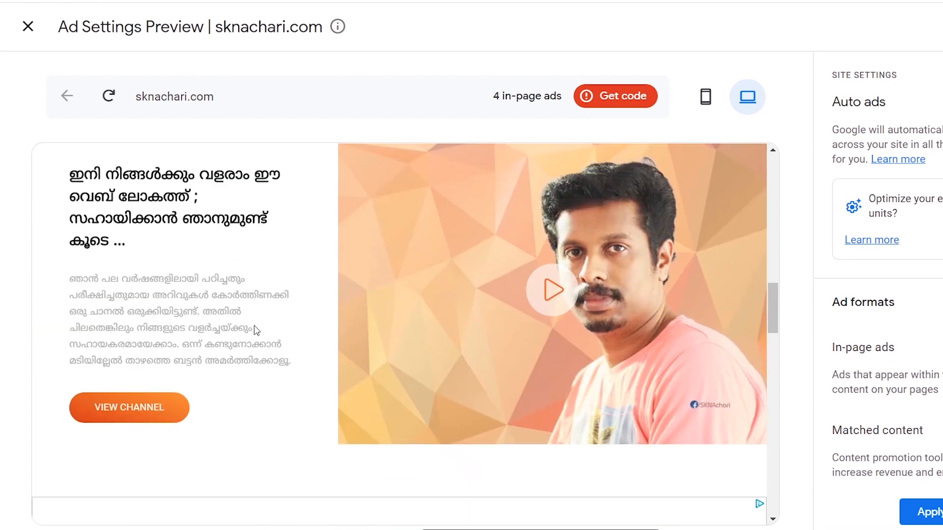
scroll(455, 353, down, 10)
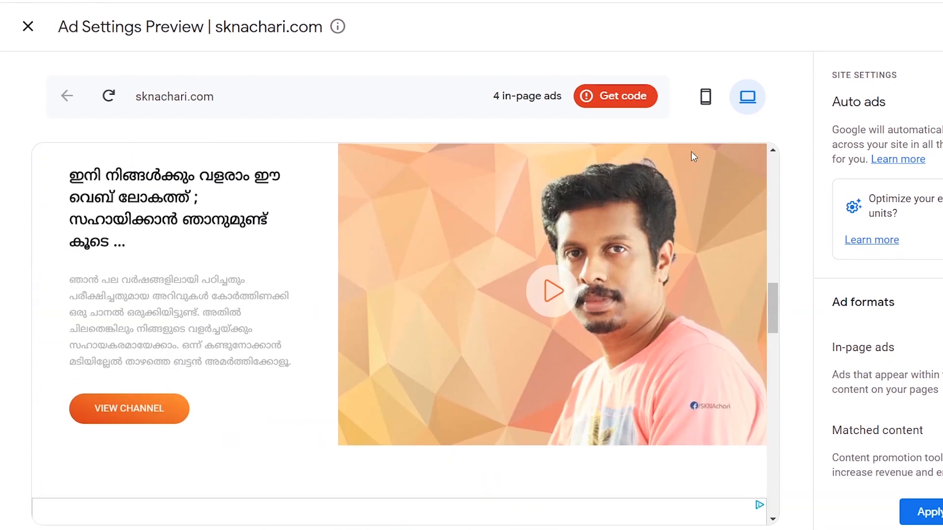
Return to the mobile preview and expand the list of removed ad areas in the ad format settings
click(705, 97)
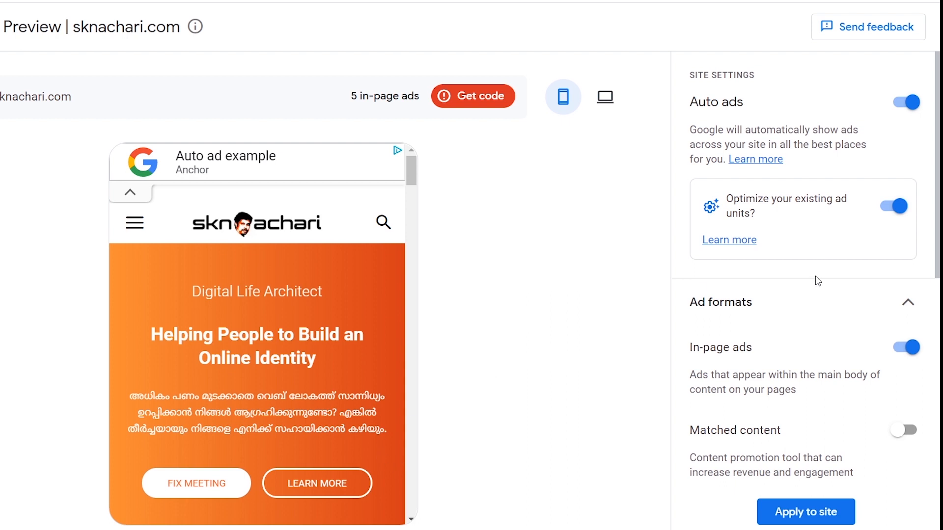
scroll(809, 327, down, 7)
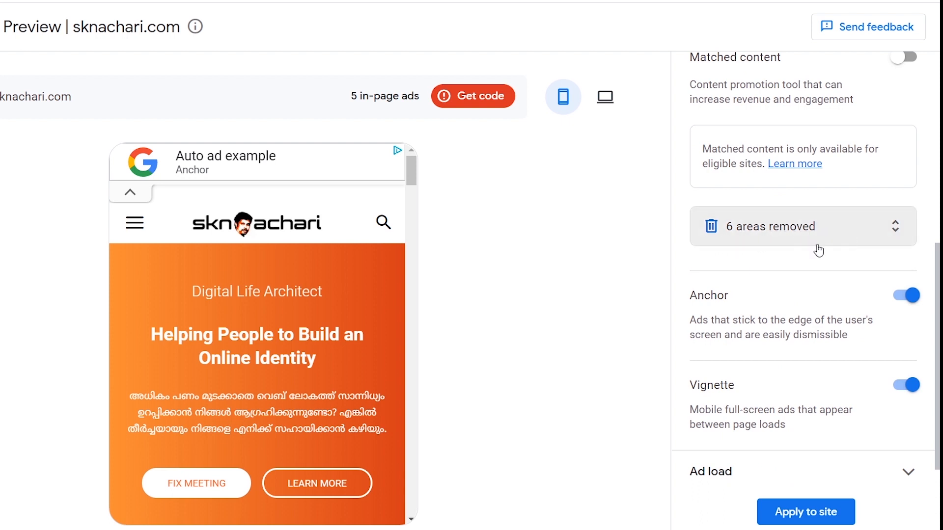
click(854, 236)
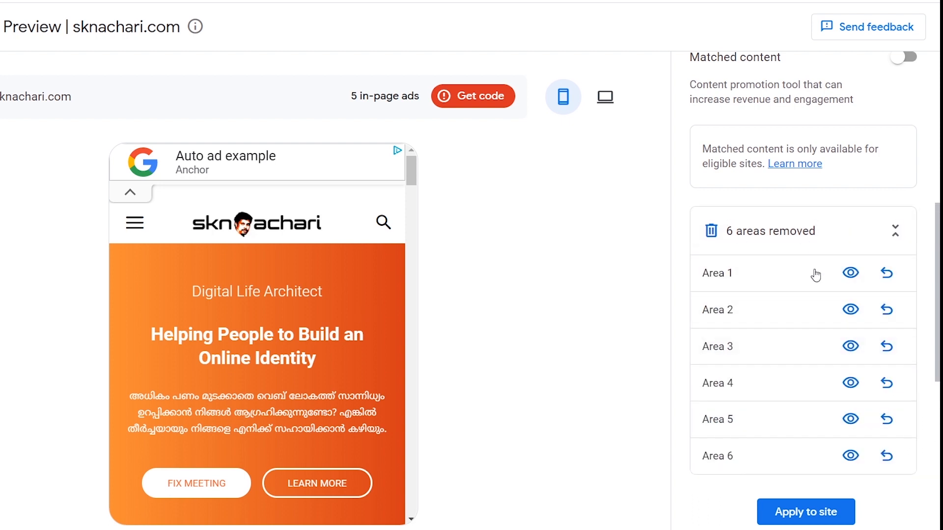
scroll(830, 294, up, 3)
scroll(846, 330, down, 5)
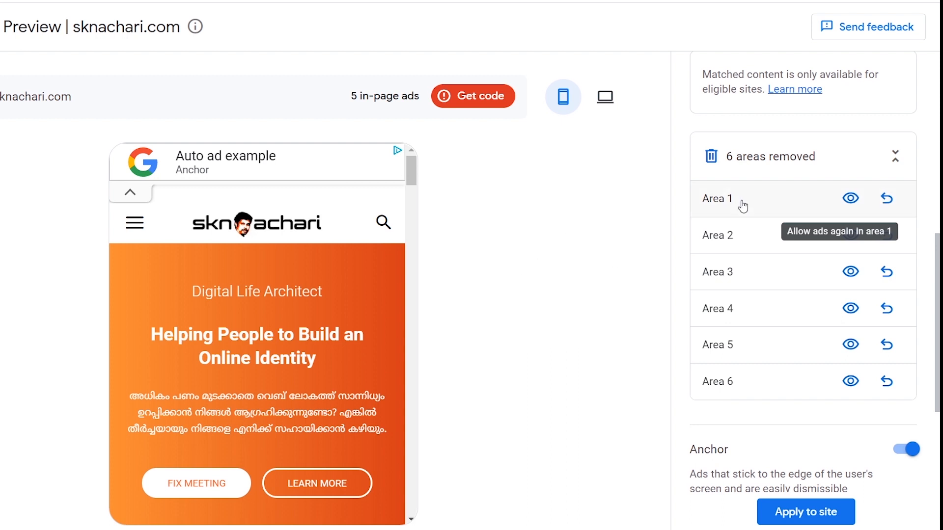
Show and hide the removed Area 1 and Area 2 in the mobile preview to locate them on the page
click(851, 199)
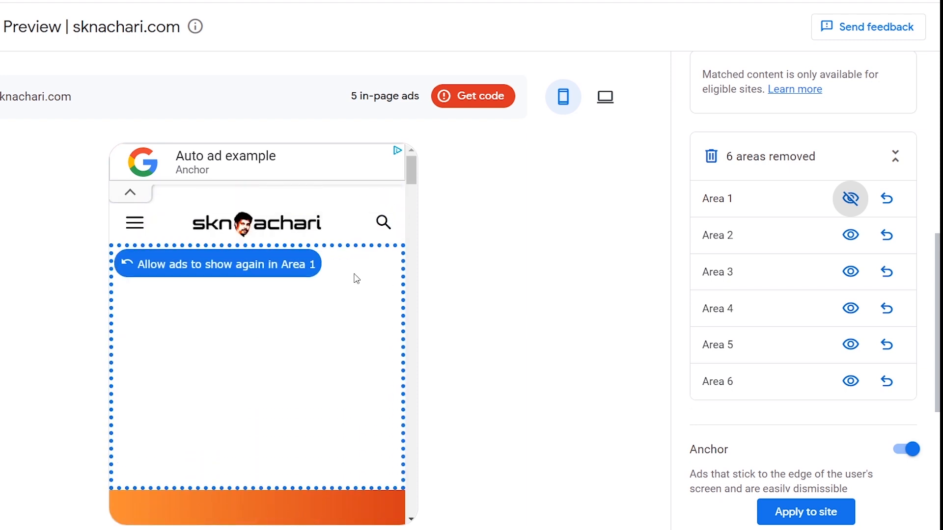
click(851, 199)
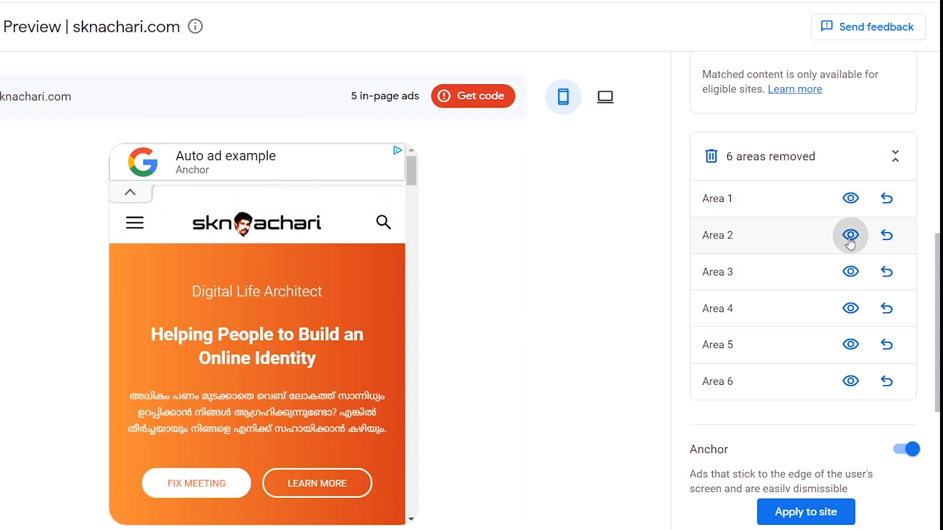
click(851, 235)
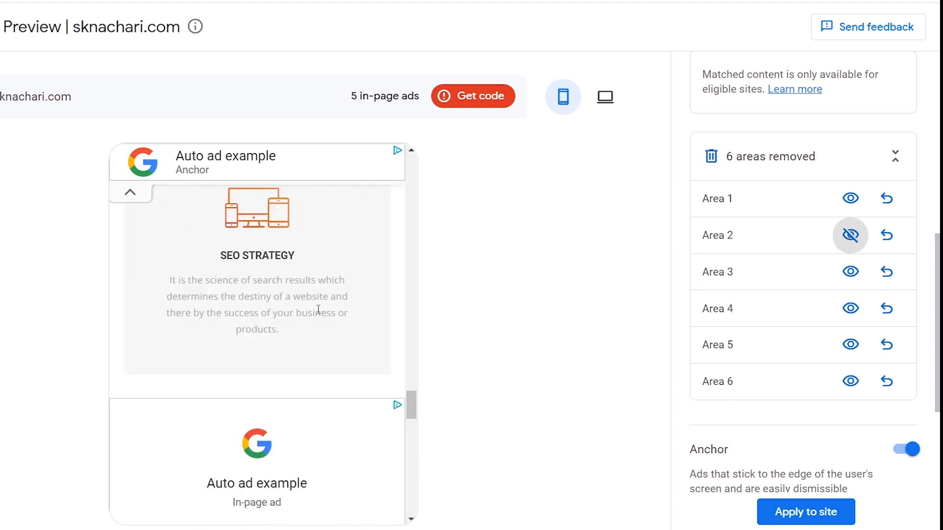
click(850, 235)
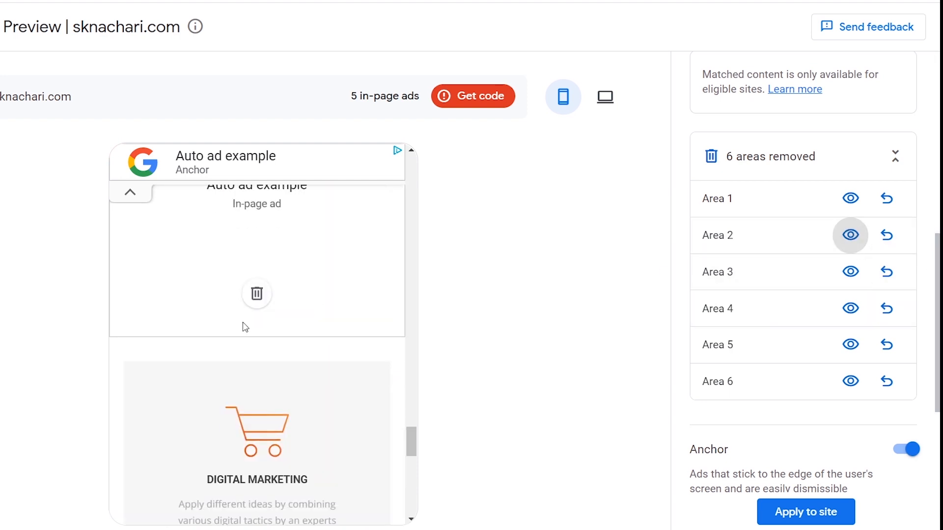
Switch to the desktop preview and show and hide the removed Area 1 and Area 2 to locate them there
click(605, 97)
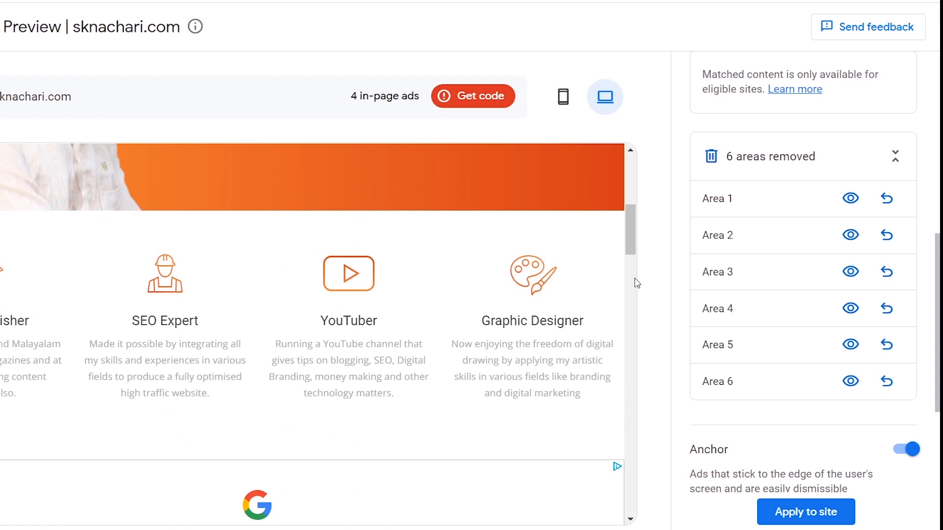
click(848, 205)
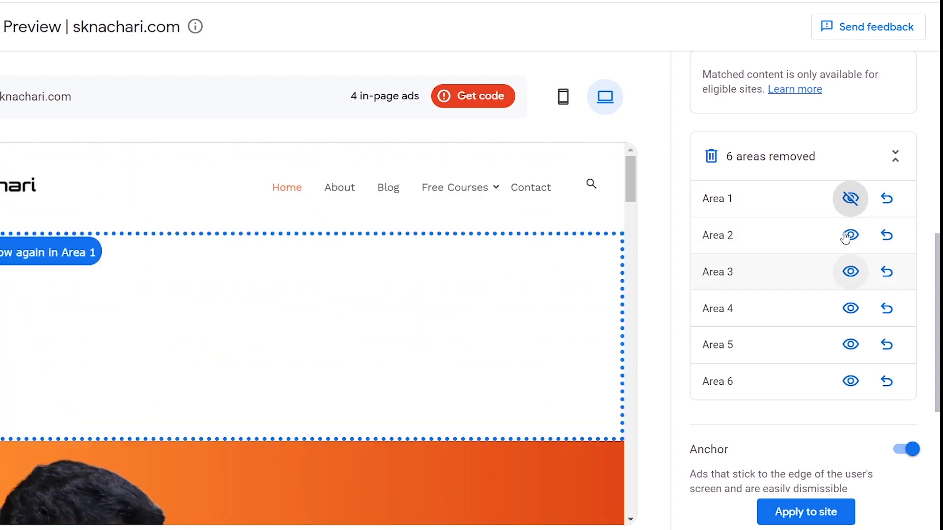
click(858, 191)
scroll(799, 232, down, 3)
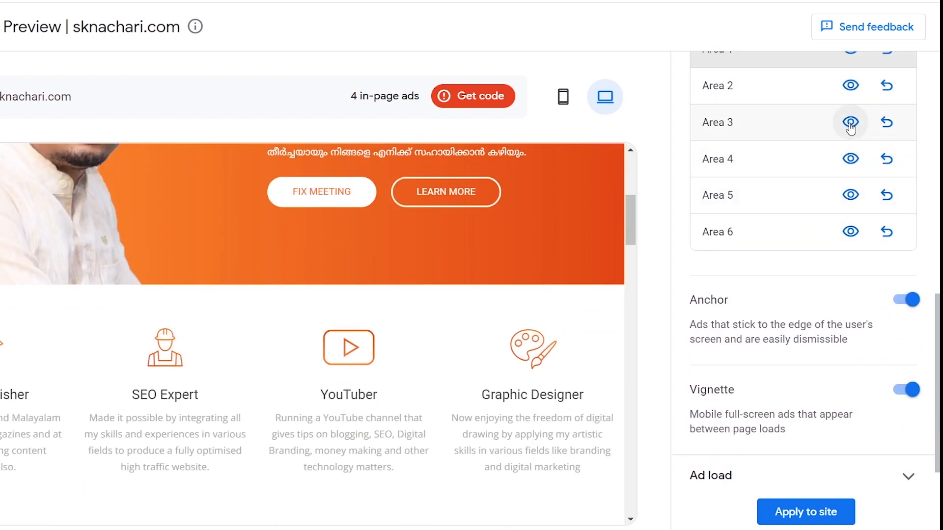
scroll(851, 231, up, 3)
click(852, 236)
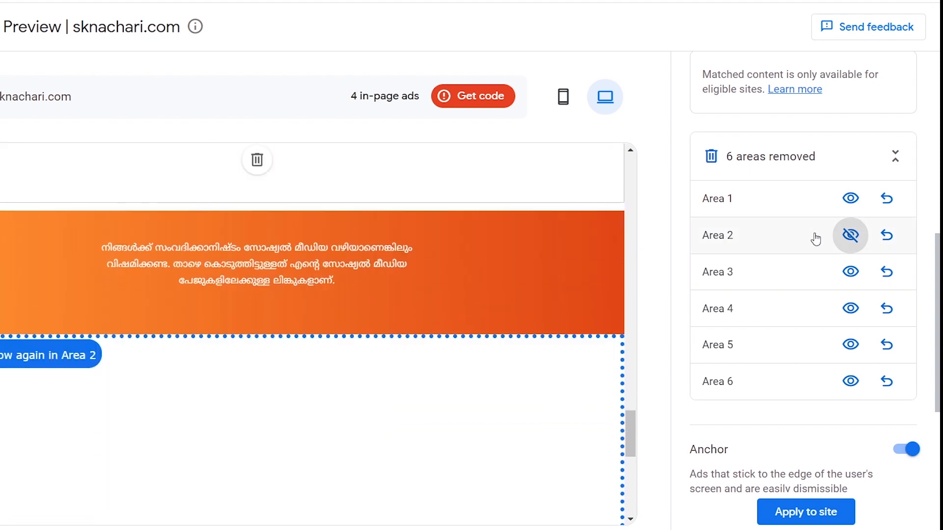
click(851, 236)
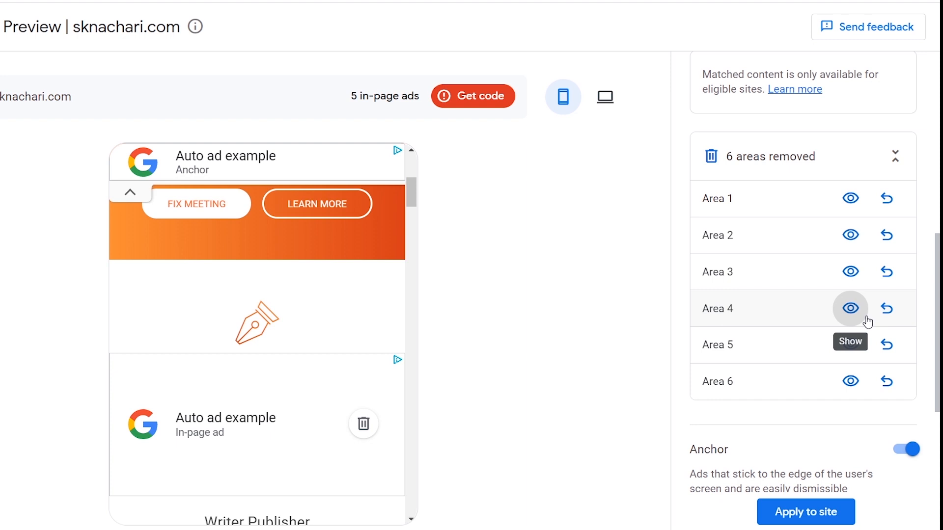
Allow ads again in the removed Area 4 and check the spot below the hero banner in the mobile preview
click(889, 313)
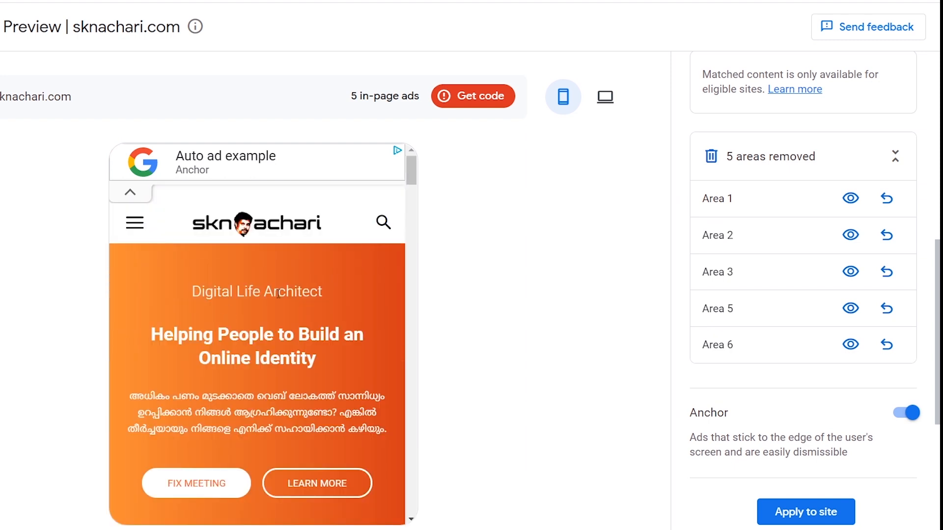
scroll(362, 227, down, 3)
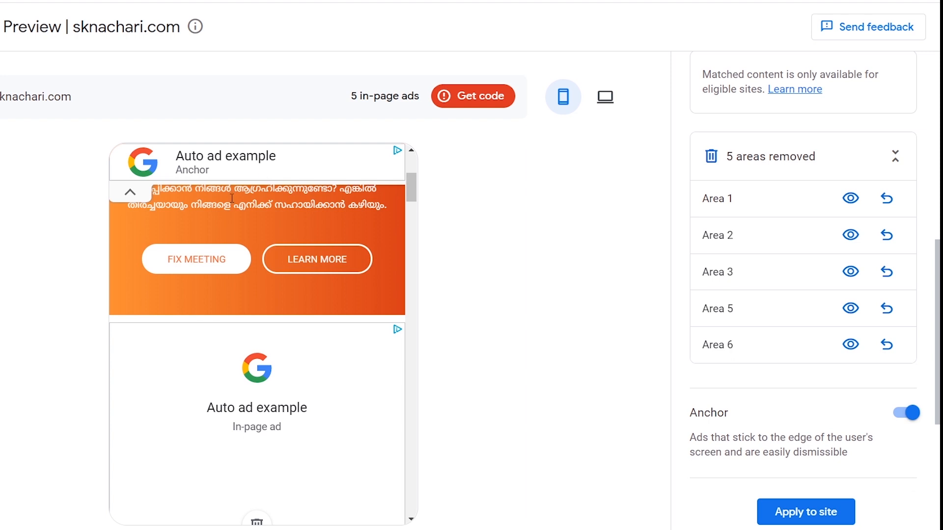
scroll(331, 347, down, 5)
scroll(332, 347, up, 8)
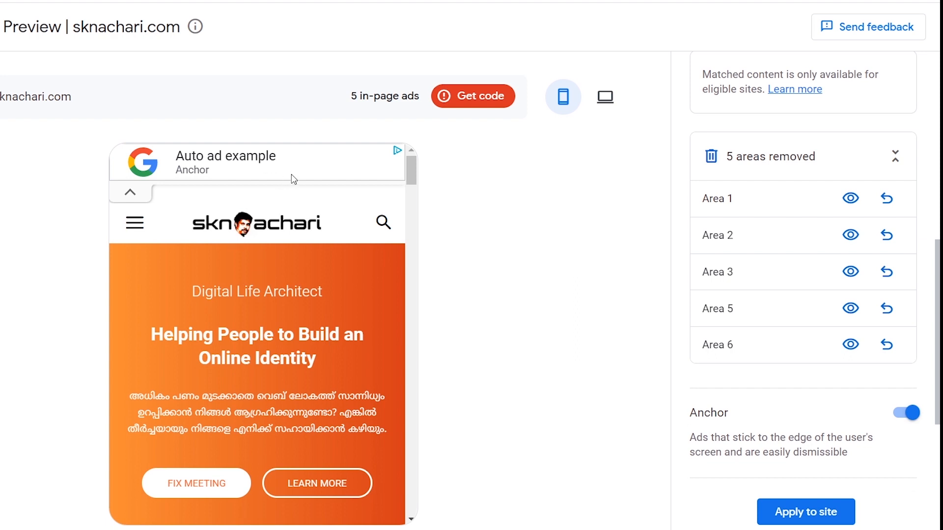
Examine the ad placements from the page header through the hero banner to the SEO Expert section in the mobile preview
scroll(275, 268, down, 10)
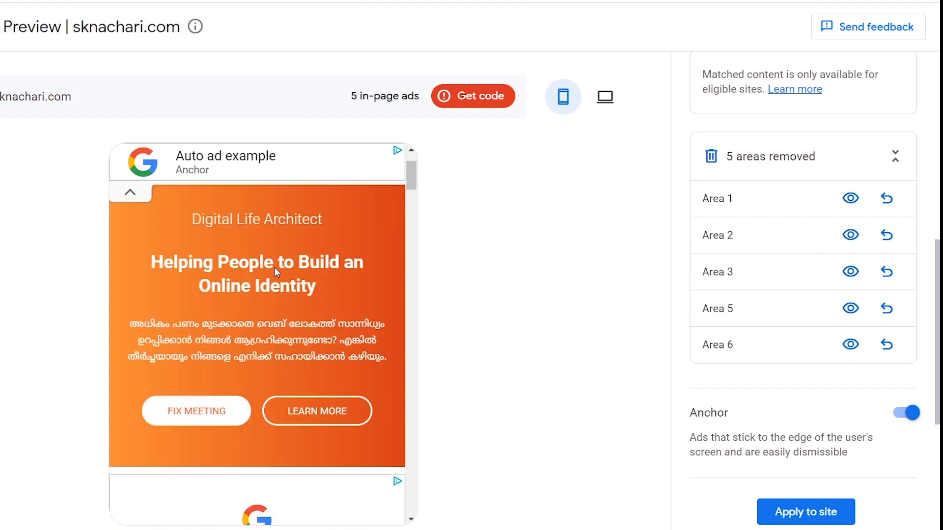
scroll(280, 291, up, 6)
scroll(281, 291, up, 5)
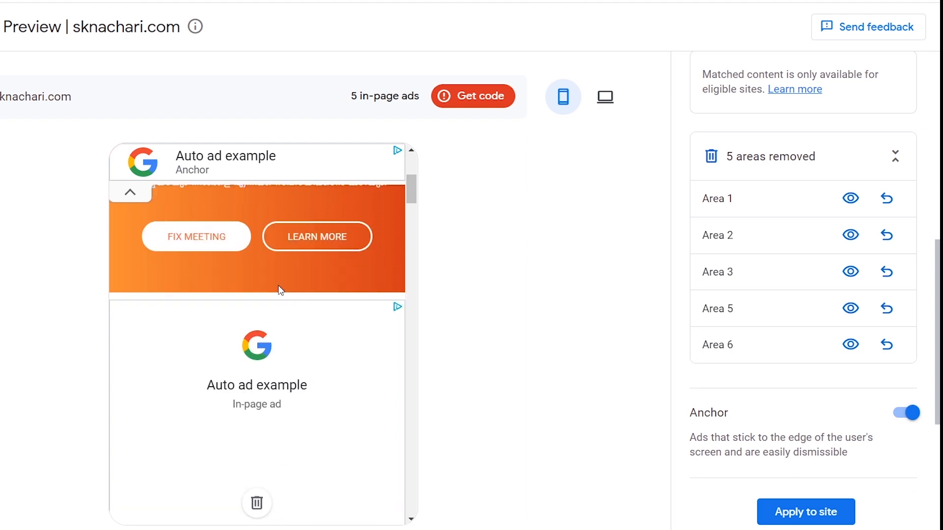
scroll(278, 288, down, 5)
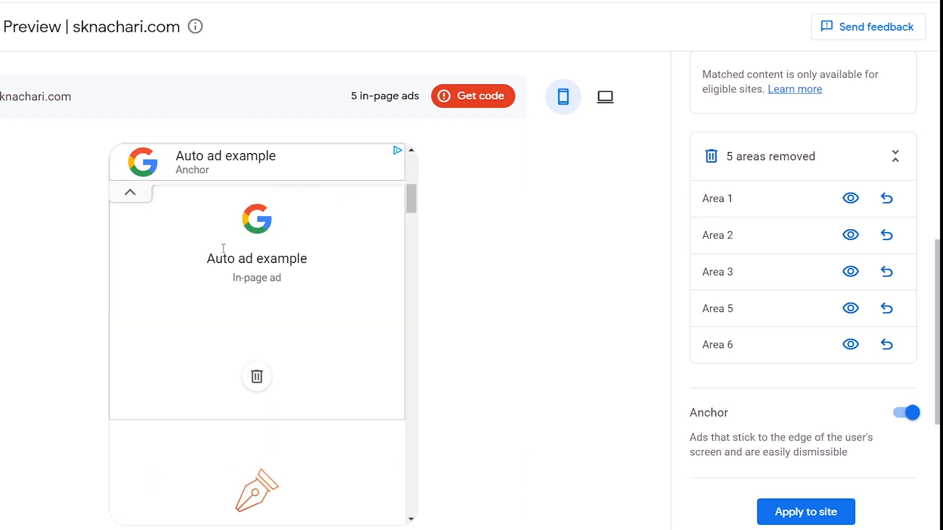
scroll(277, 260, down, 3)
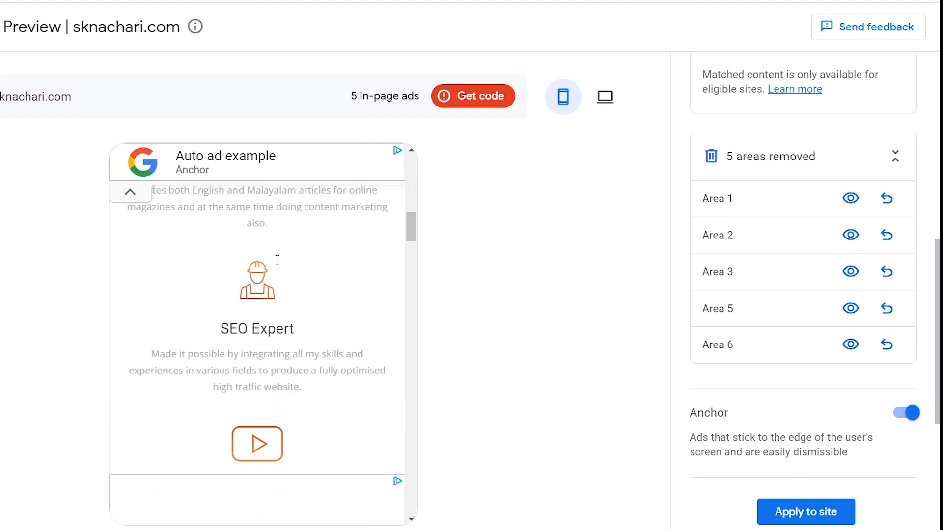
scroll(277, 259, up, 8)
scroll(277, 260, down, 5)
scroll(277, 259, up, 4)
scroll(276, 259, up, 4)
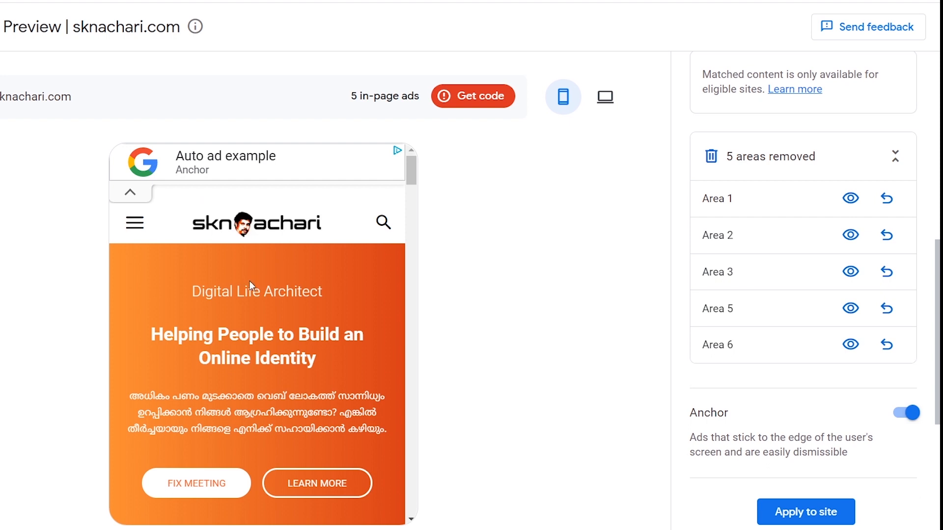
Turn off the Anchor ad format for the site
scroll(893, 331, down, 3)
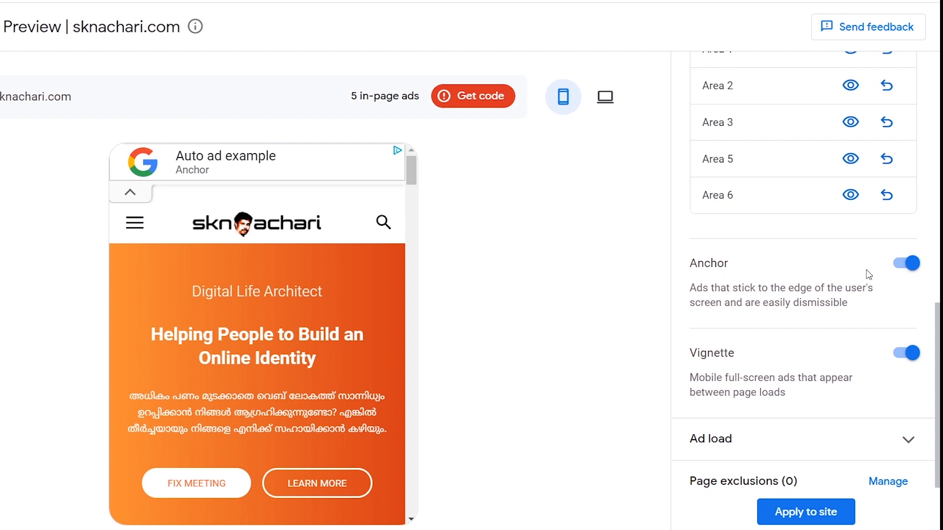
click(896, 268)
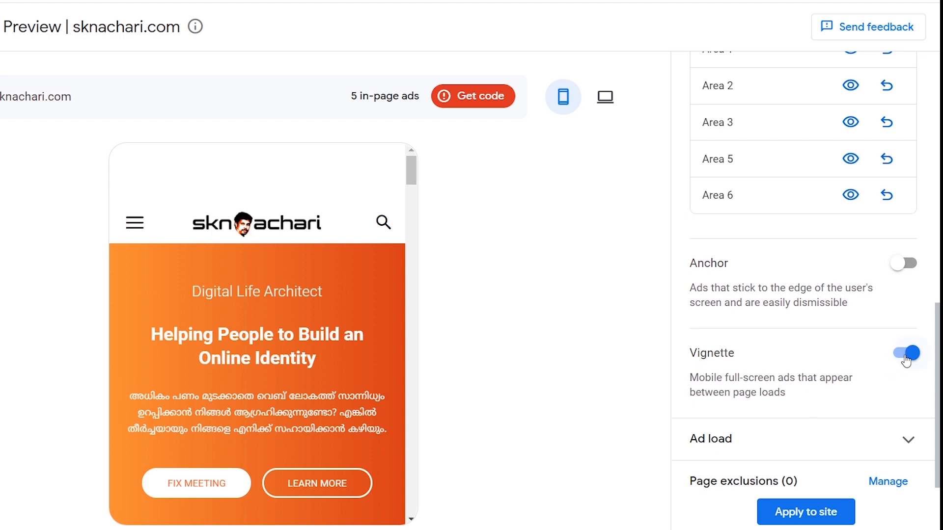
Expand the Ad load settings and lower the ad load to near Min
scroll(877, 366, down, 1)
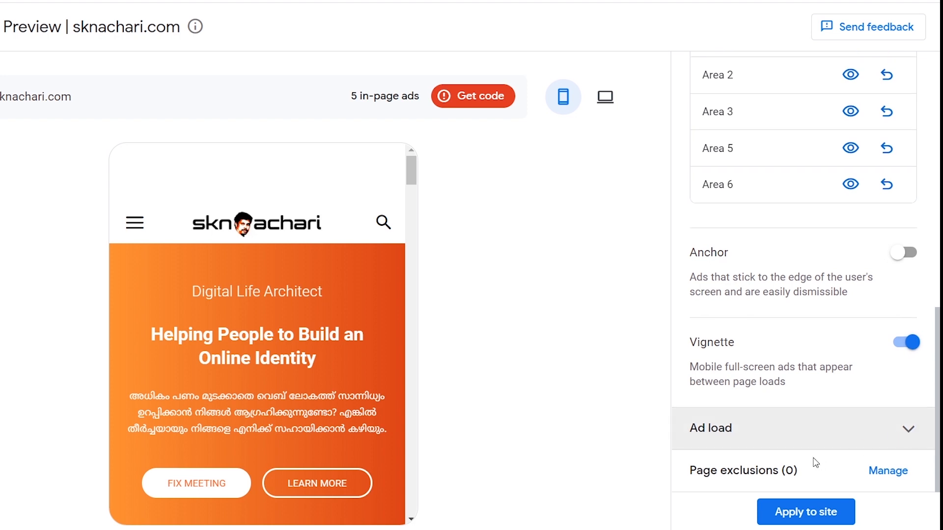
click(903, 434)
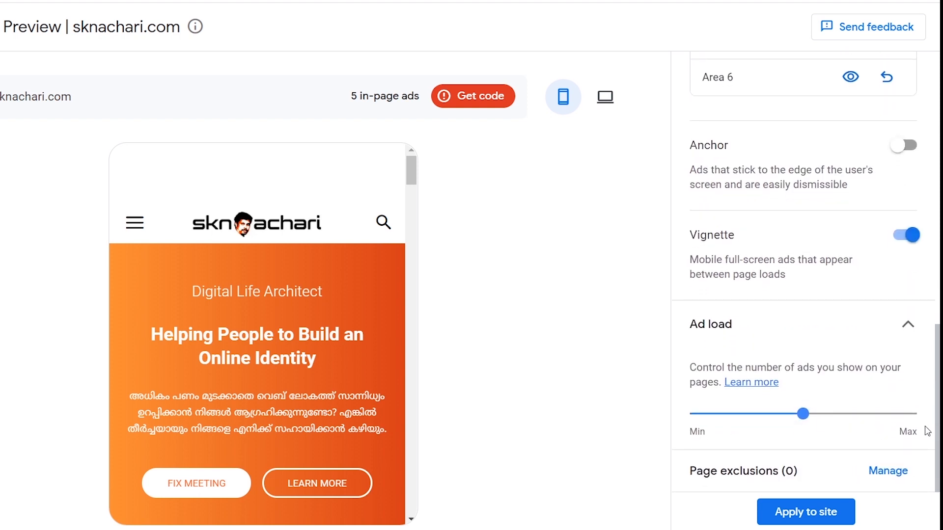
click(706, 414)
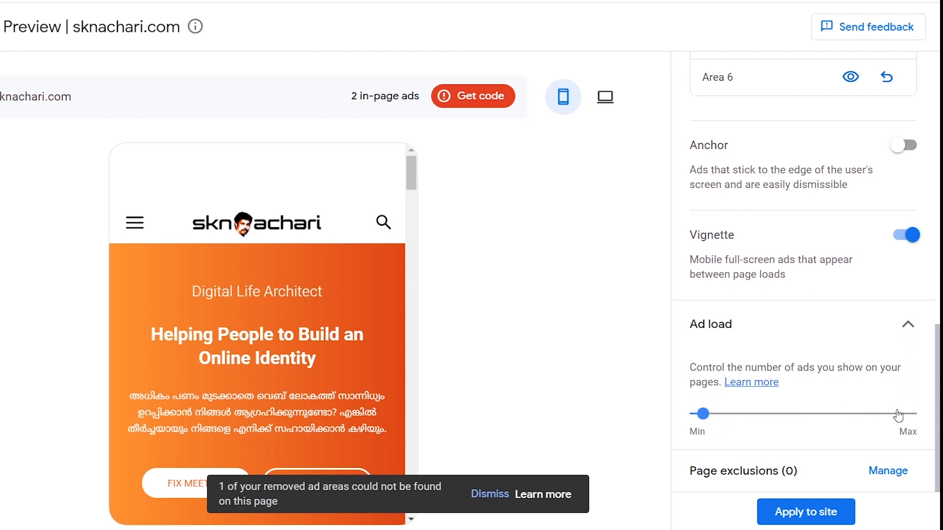
Raise the ad load to about the middle of the range between Min and Max
click(812, 413)
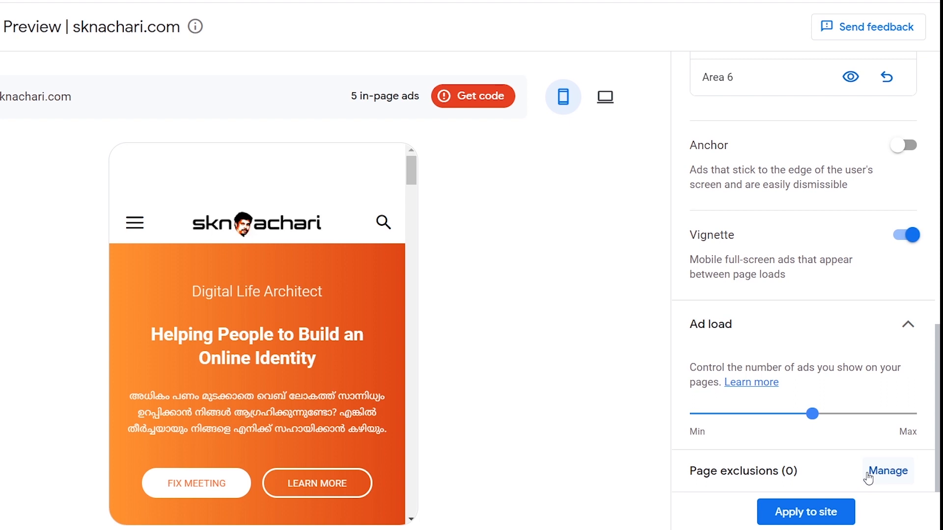
Draft a page exclusion for sknachari.com, entering the path /about and replacing it with /seo/
click(888, 473)
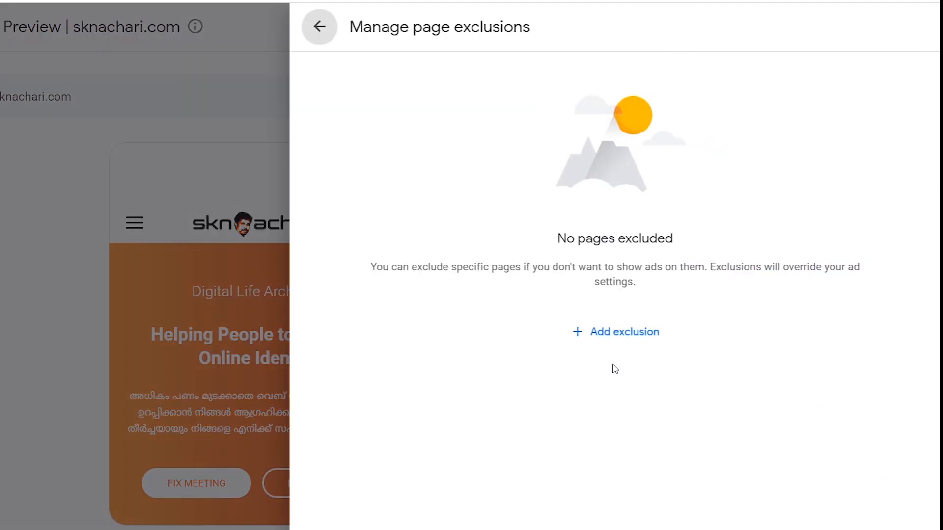
click(621, 332)
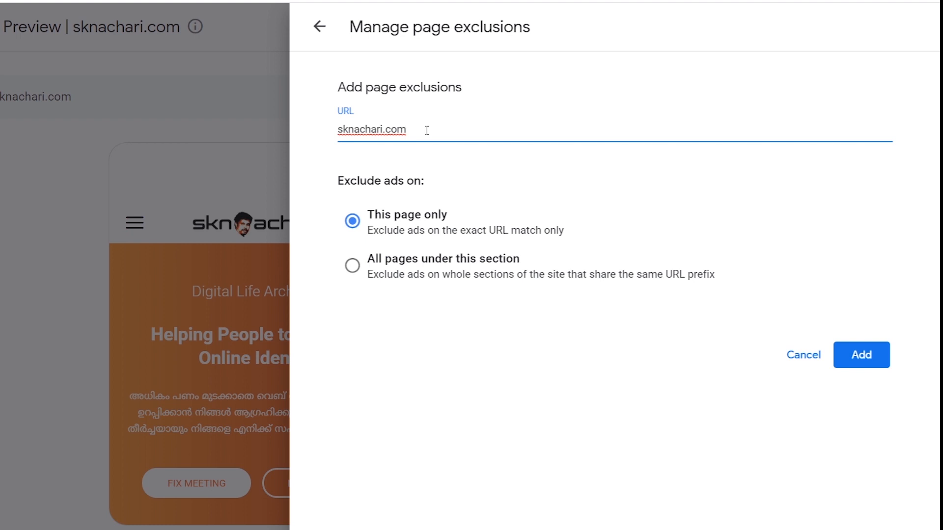
text(/about)
key(BackSpace)
key(BackSpace)
key(BackSpace)
key(BackSpace)
key(BackSpace)
text(seo/)
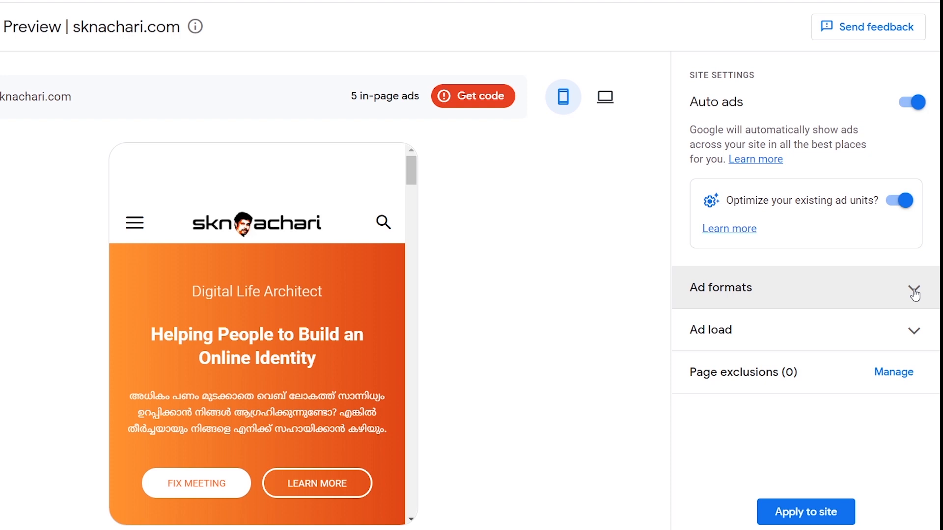
Expand the ad formats and review the in-page, matched content, removed areas, Anchor and Vignette settings, plus the mobile preview
click(914, 293)
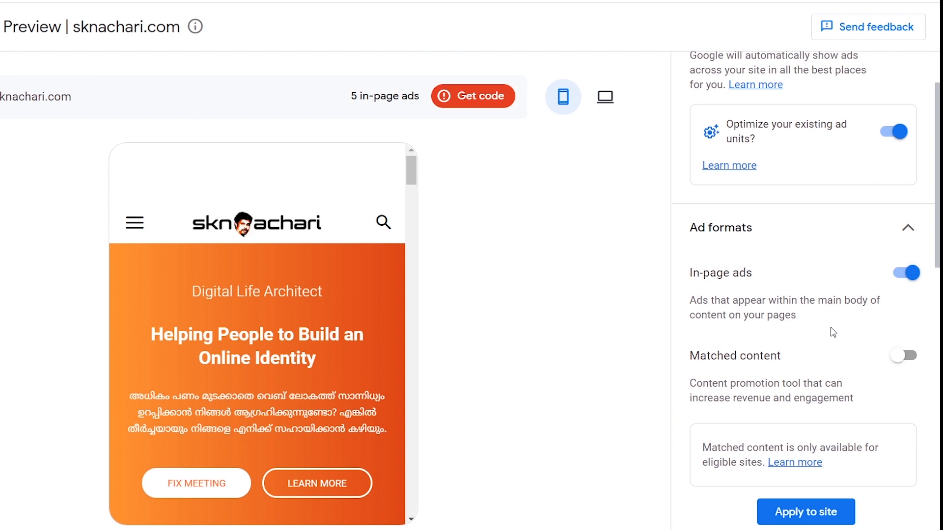
scroll(849, 333, down, 1)
scroll(849, 333, down, 2)
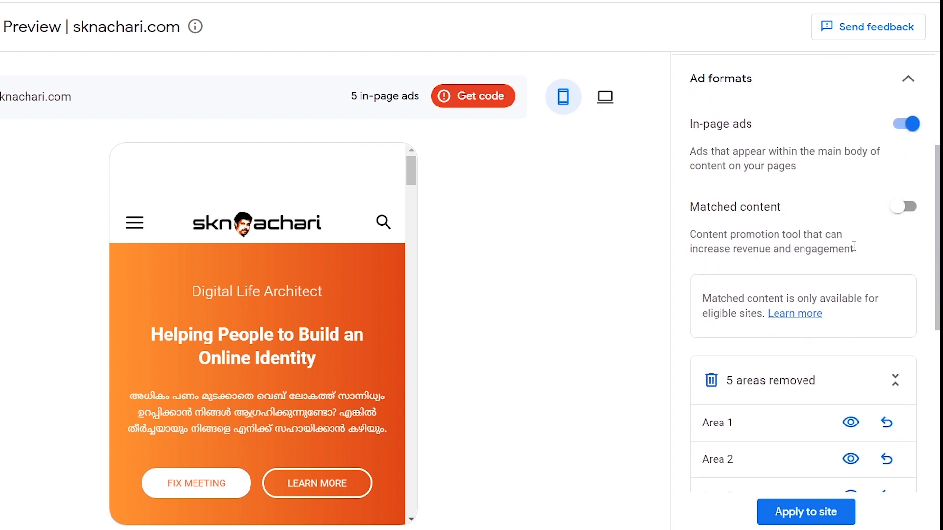
scroll(853, 247, down, 3)
scroll(882, 259, down, 3)
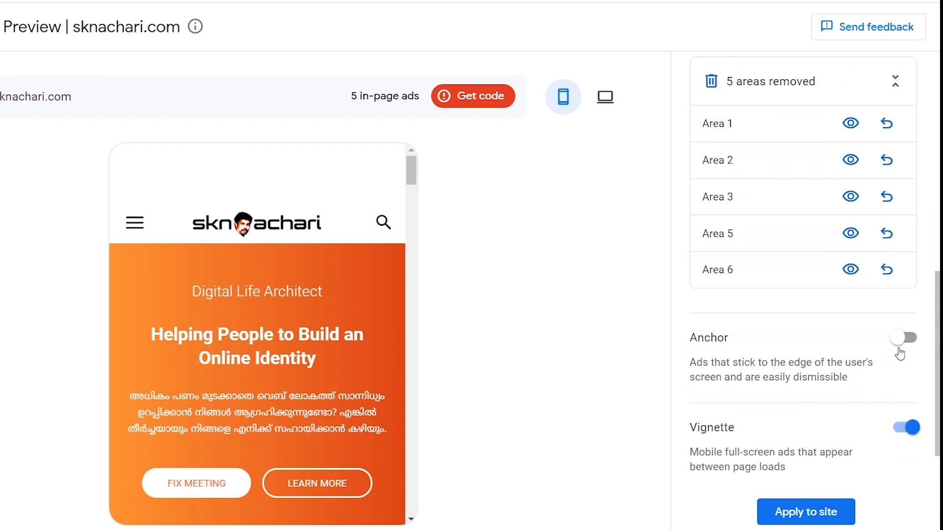
scroll(890, 393, down, 2)
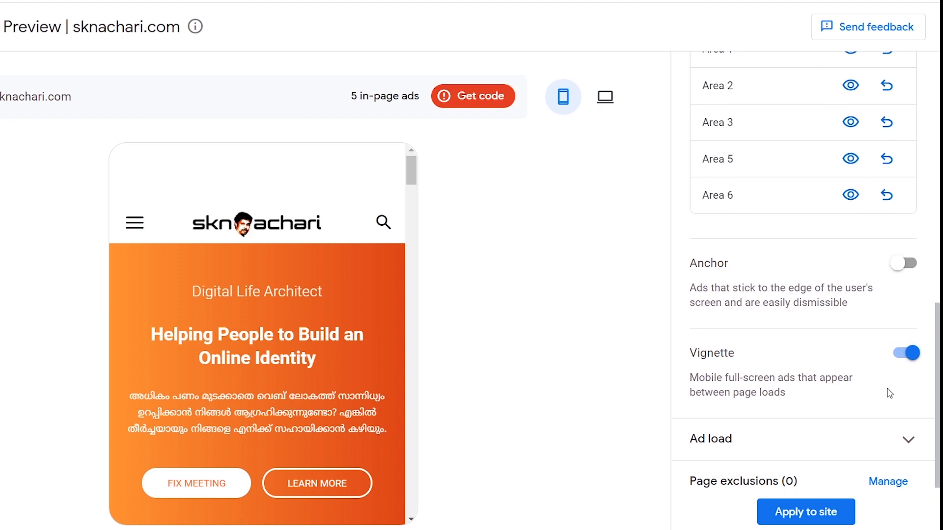
scroll(887, 392, up, 8)
scroll(864, 330, down, 2)
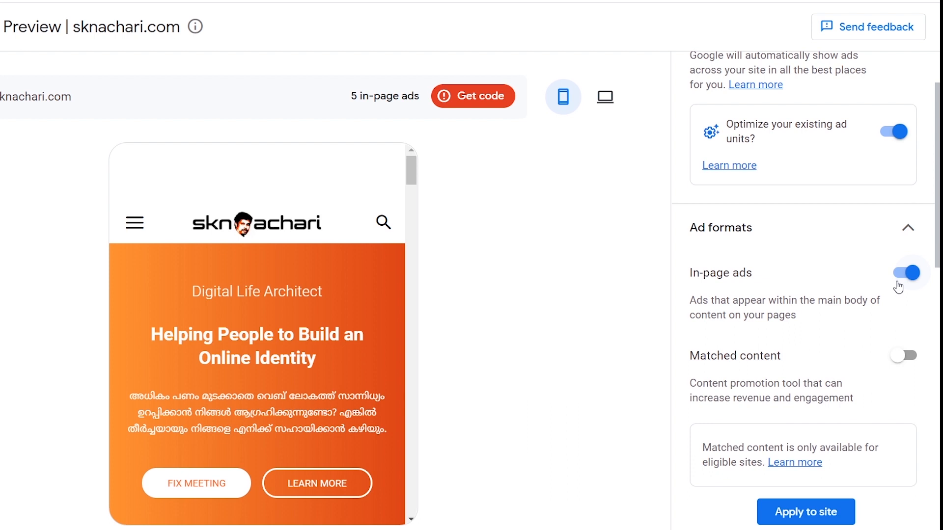
scroll(877, 234, down, 3)
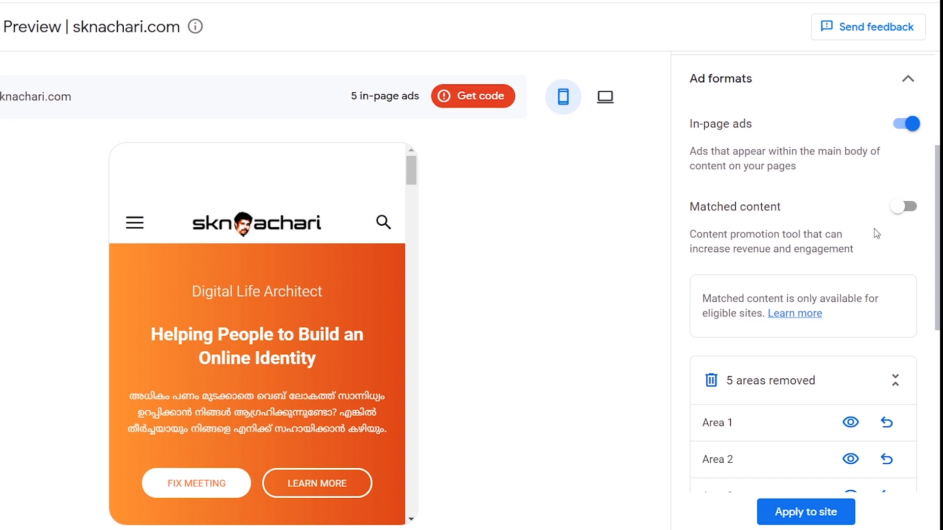
scroll(876, 234, up, 5)
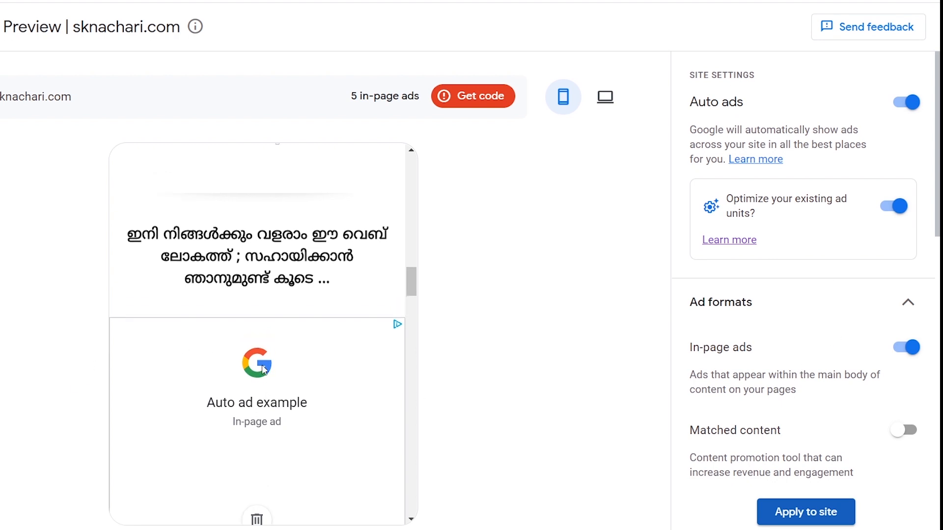
scroll(263, 366, up, 11)
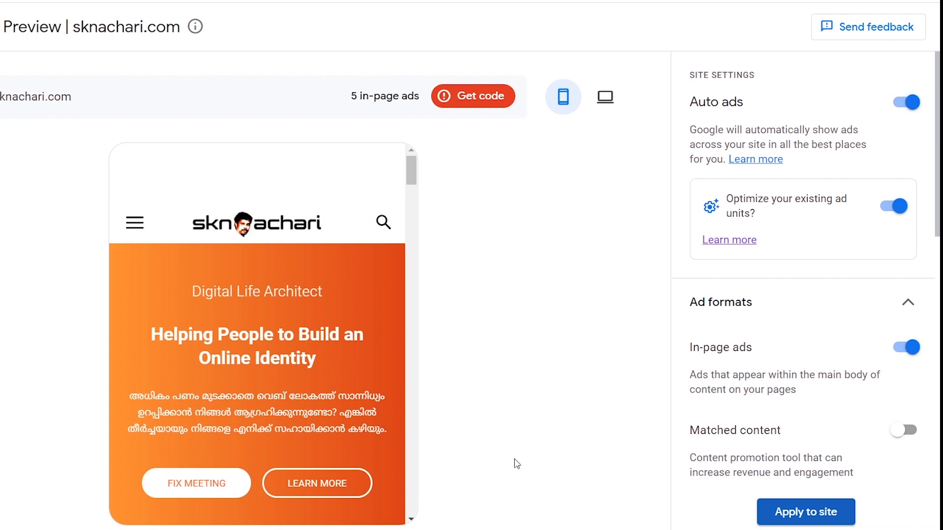
Apply the Auto ads settings to sknachari.com with the Apply now option and save them
click(787, 517)
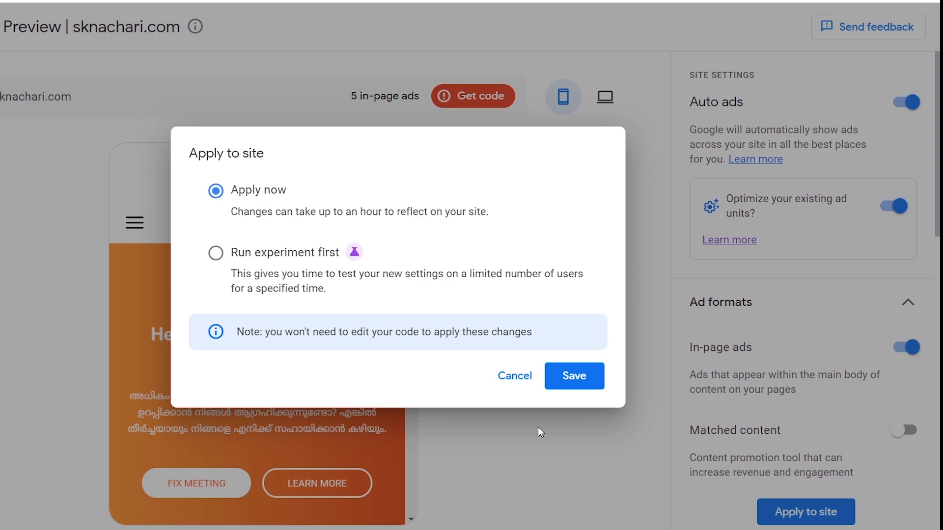
click(580, 390)
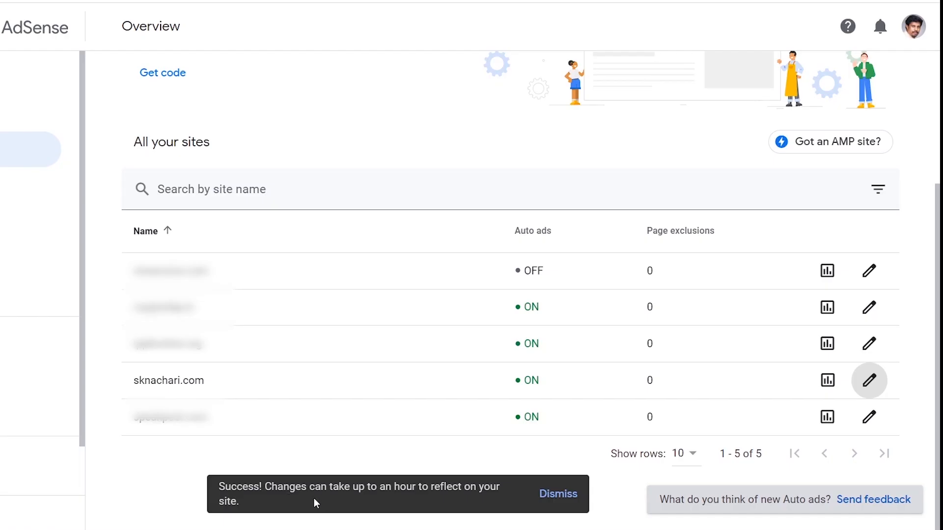